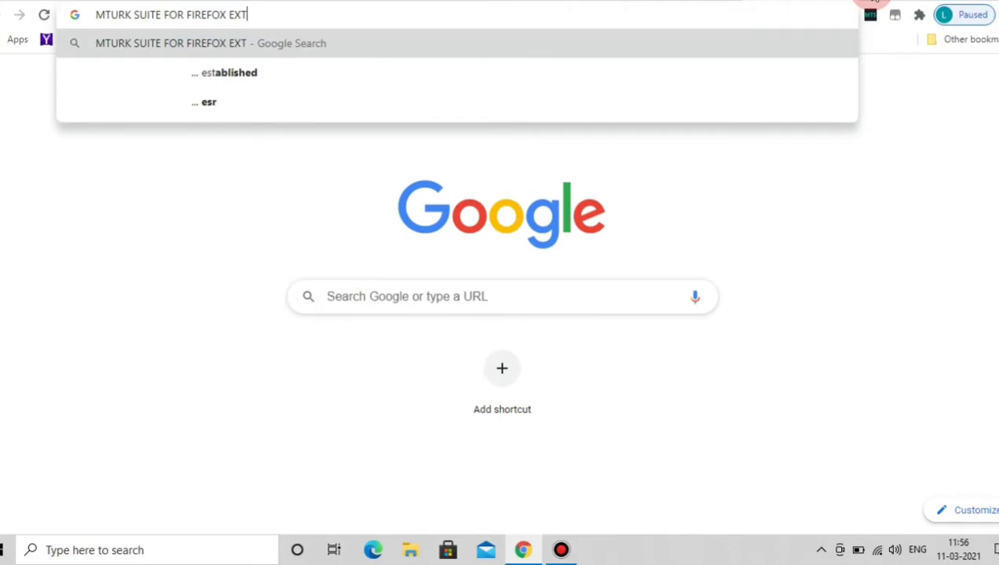
# Search the web for "MTURK SUITE FOR FIREFOX EXTENTION" and open the MTurk Suite page in the Chrome Web Store
pyautogui.write('NTION')
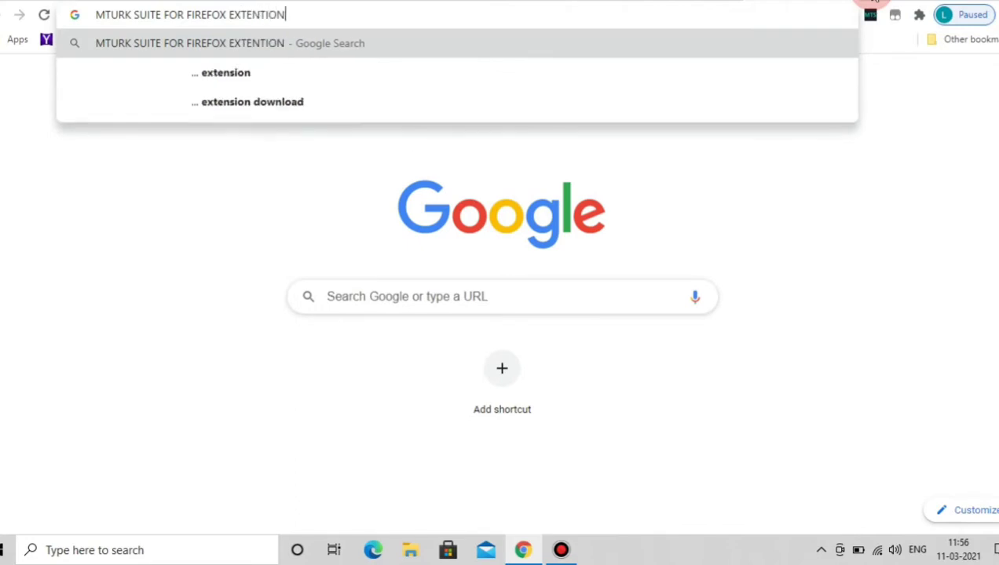
pyautogui.press('Return')
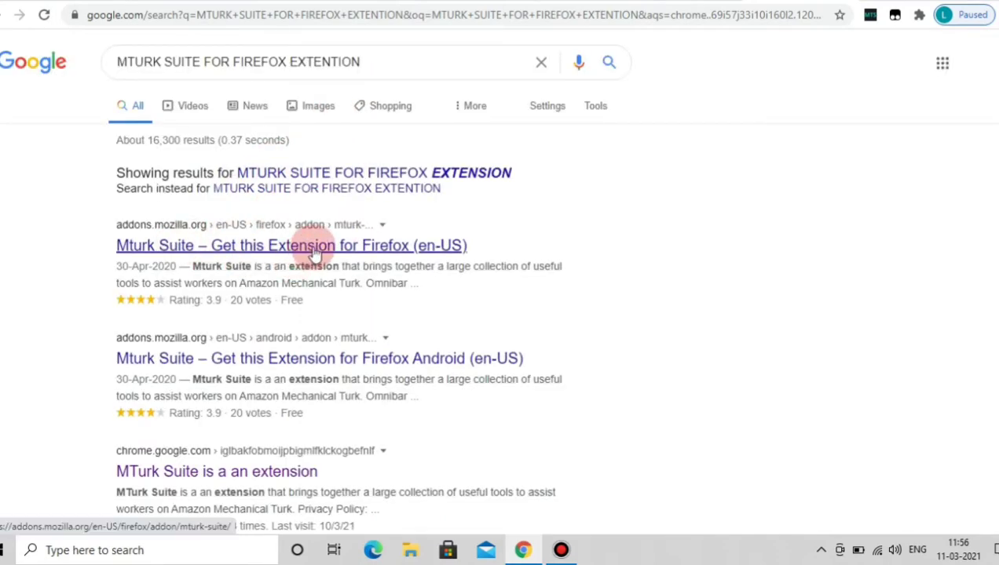
pyautogui.scroll(-2, 256, 430)
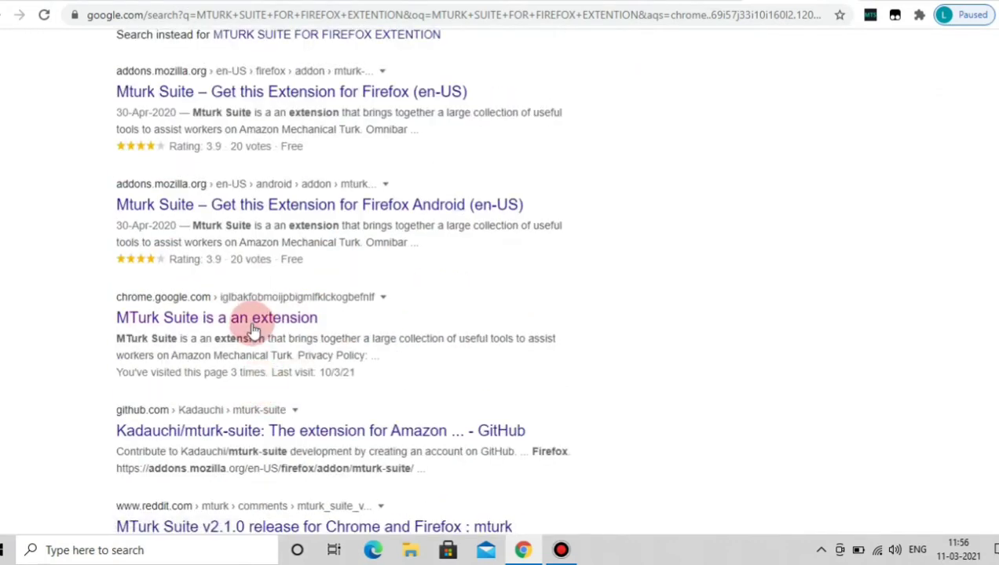
pyautogui.scroll(2, 271, 322)
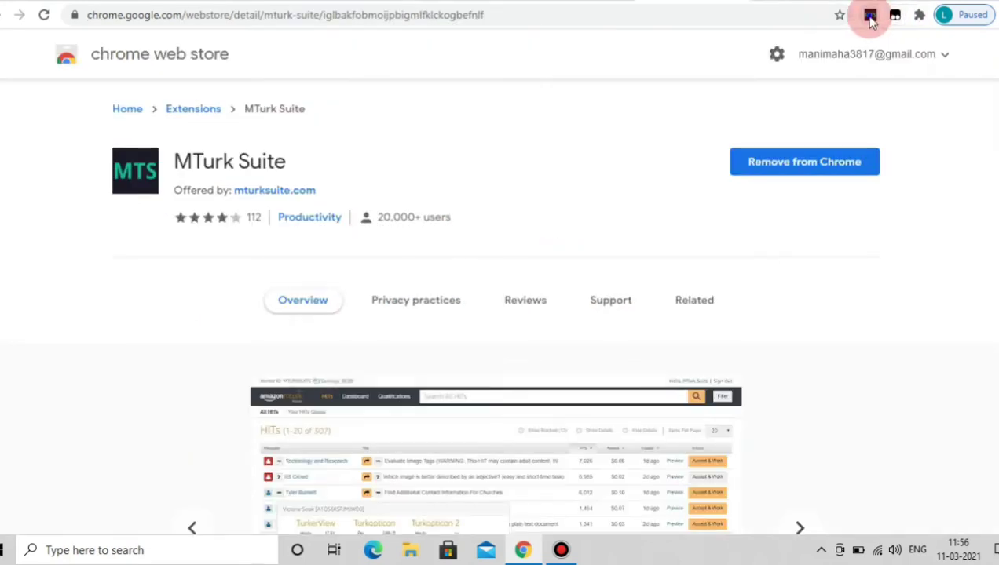
# Launch the MTurk Suite Finder and open the project details of the $0.06 Ignite Media Solutions name and address transcription HIT
pyautogui.click(870, 15)
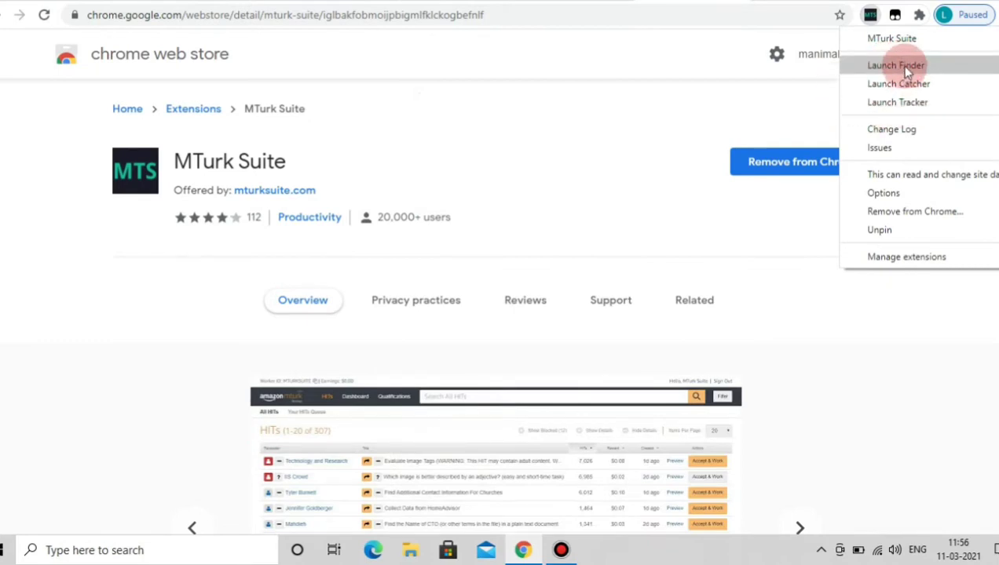
pyautogui.click(880, 159)
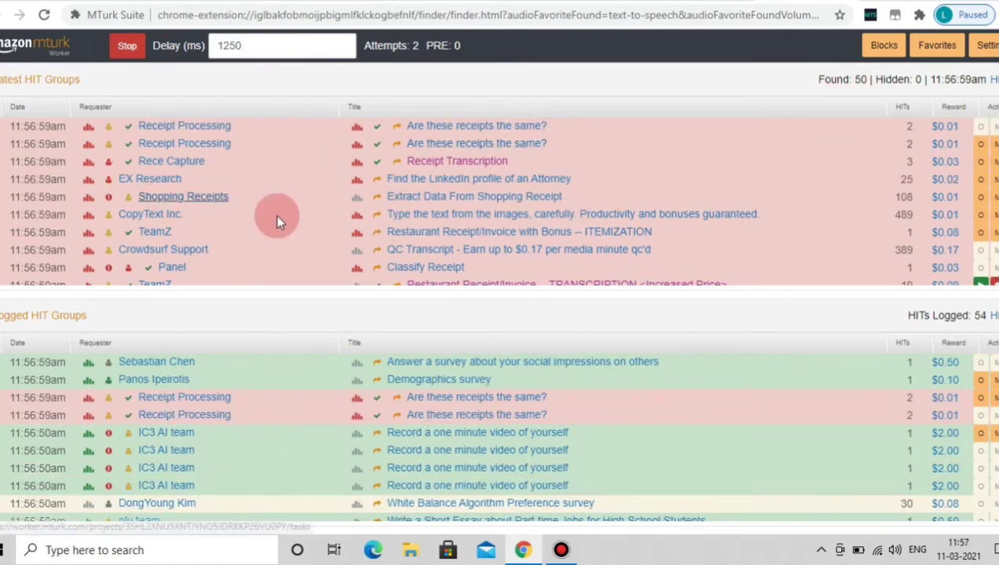
pyautogui.scroll(-1, 242, 220)
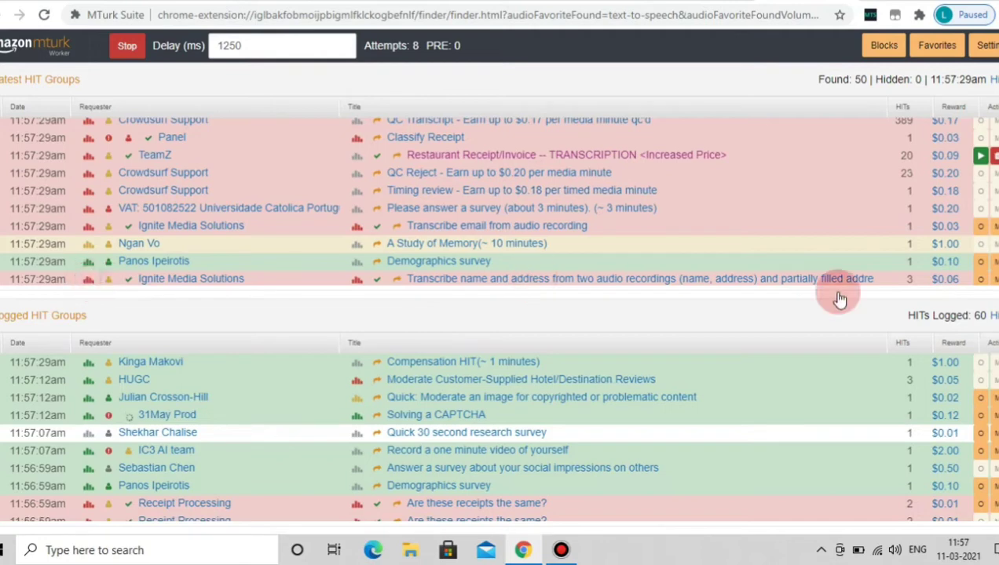
pyautogui.click(89, 278)
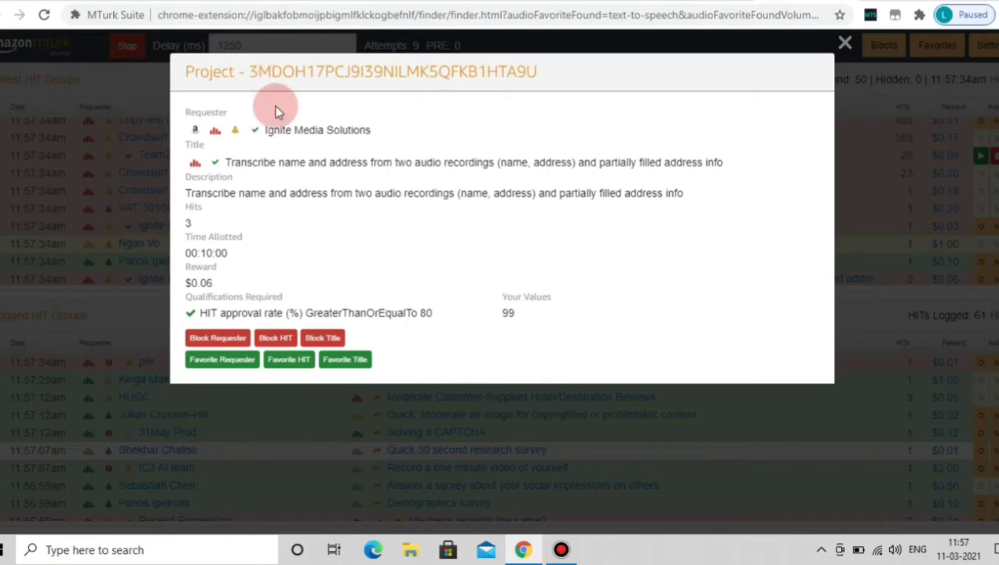
pyautogui.moveTo(195, 130)
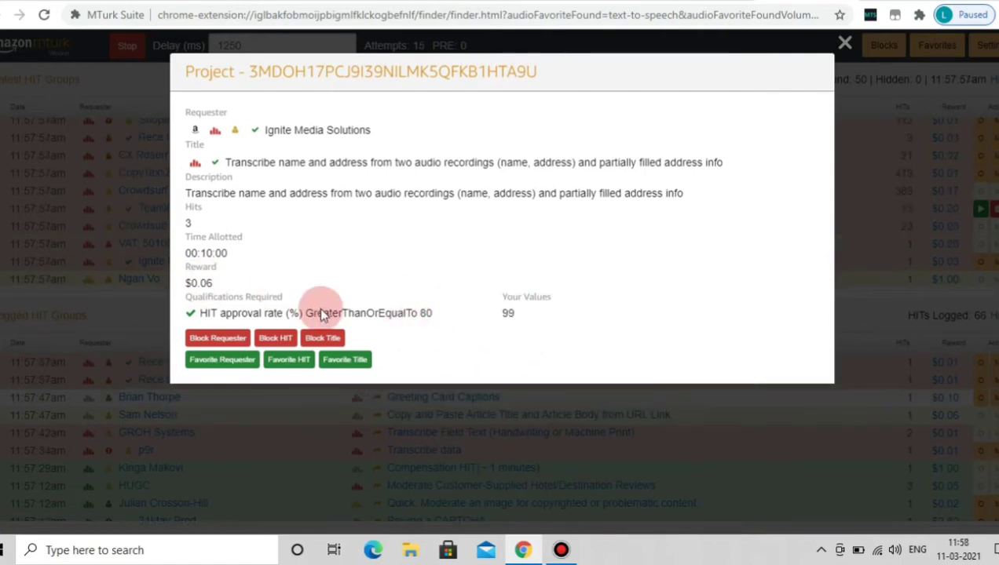
# Copy the project ID from the heading of the Ignite Media Solutions HIT details
pyautogui.moveTo(249, 73); pyautogui.dragTo(374, 73)
pyautogui.click(556, 116)
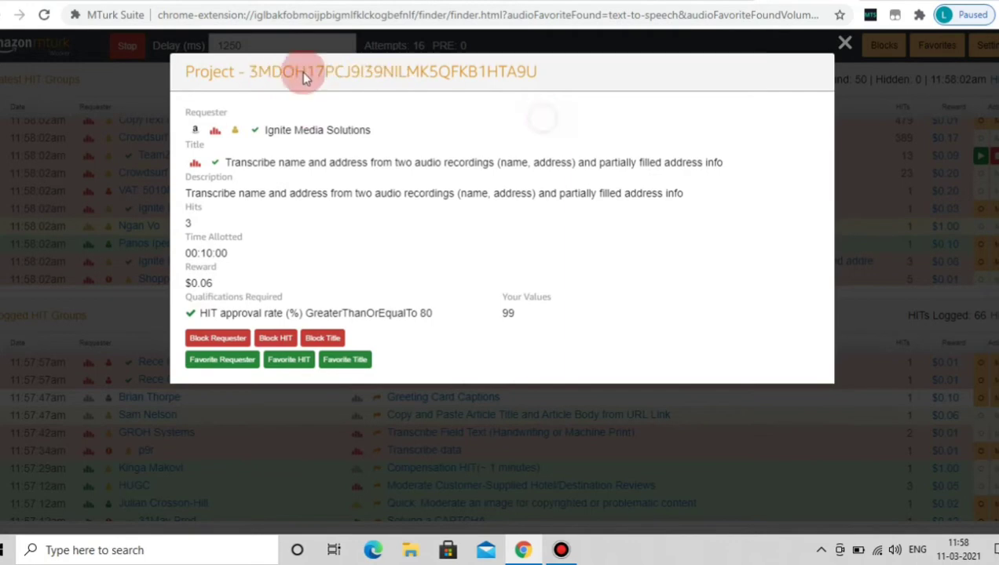
pyautogui.moveTo(262, 69); pyautogui.dragTo(423, 70)
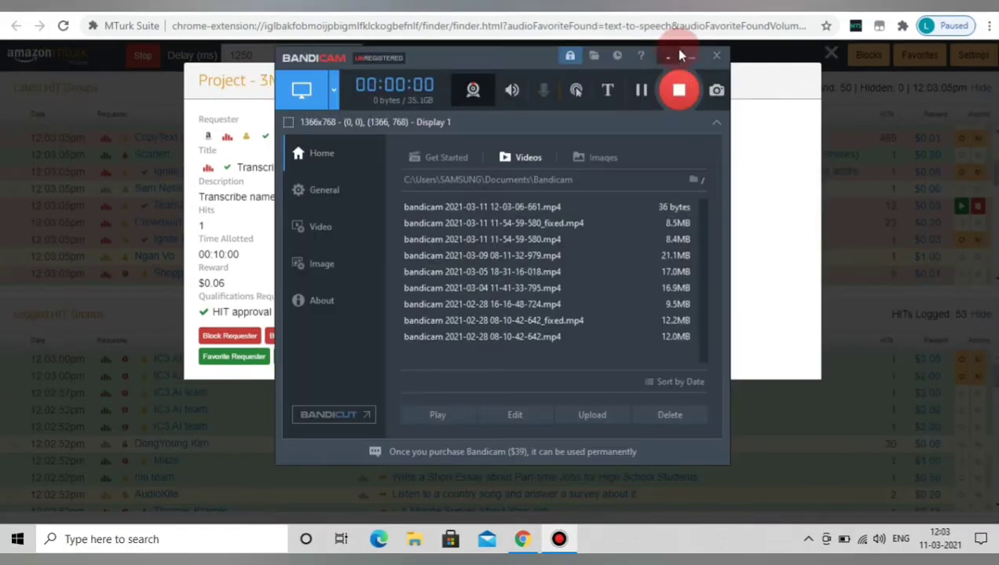
pyautogui.click(689, 50)
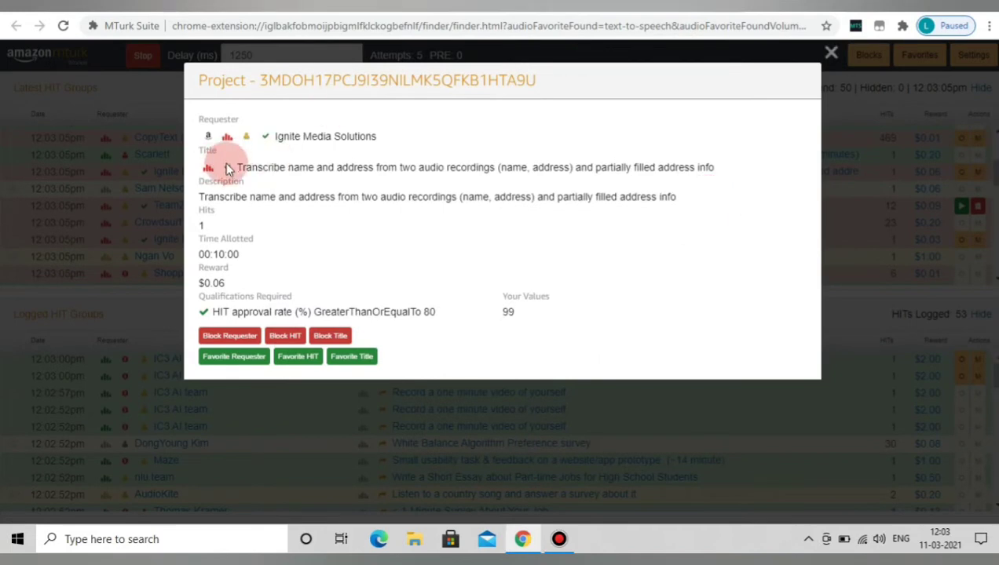
pyautogui.moveTo(271, 81); pyautogui.dragTo(484, 82)
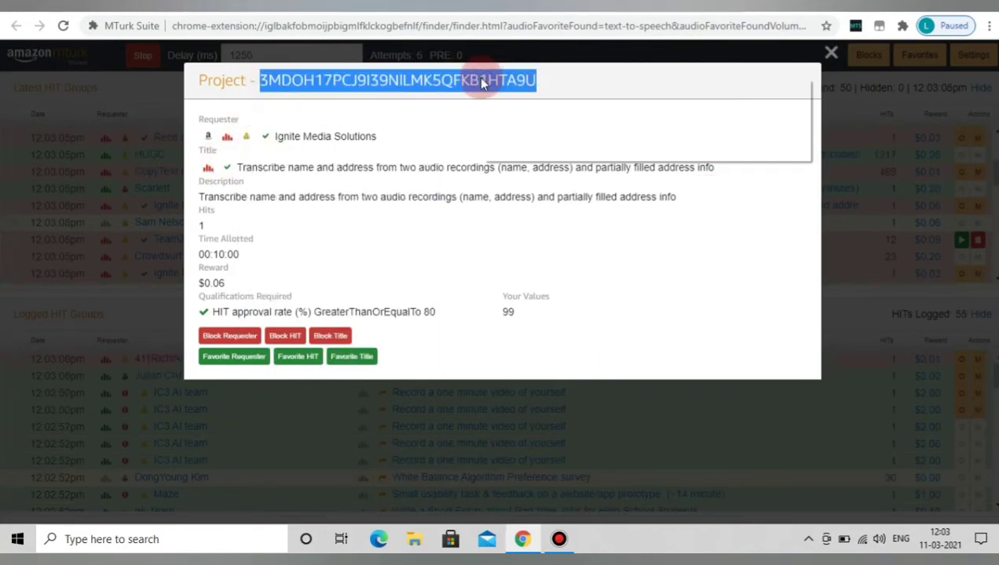
pyautogui.rightClick(482, 82)
pyautogui.click(512, 89)
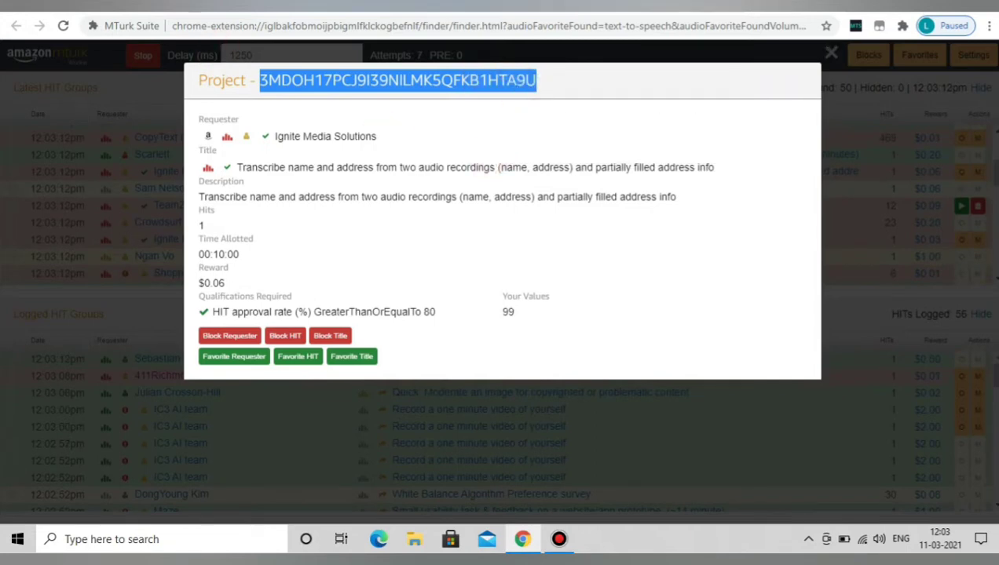
pyautogui.hotkey('ctrl', 'Tab')
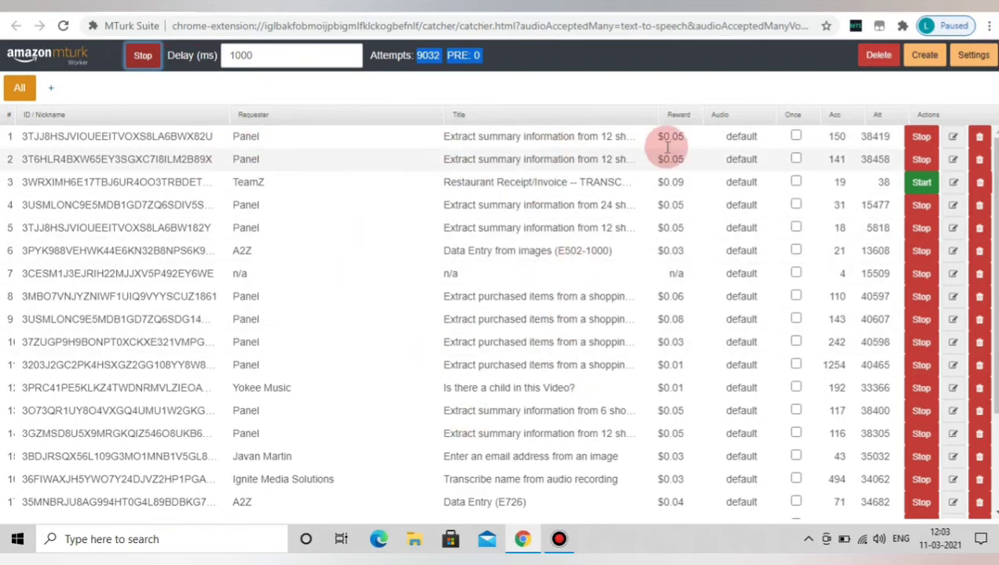
pyautogui.click(931, 59)
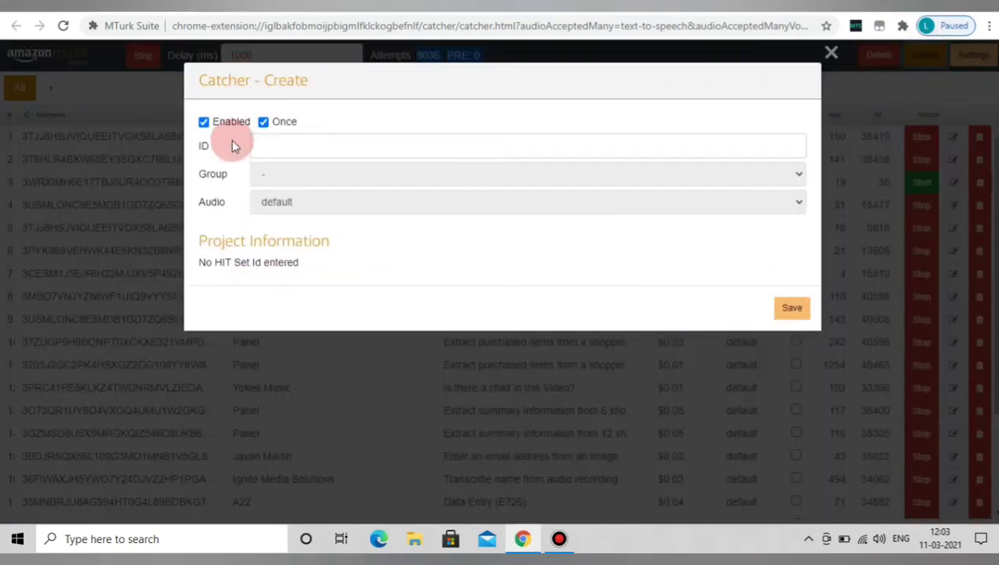
pyautogui.click(283, 145)
pyautogui.hotkey('ctrl', 'v')
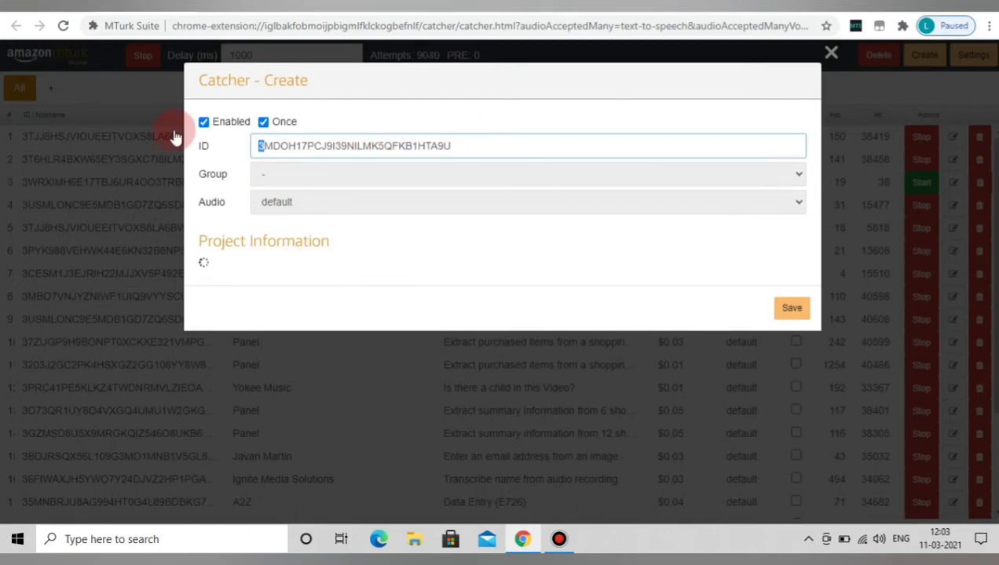
# Try the Enabled and Once options, review the entry's requester, title and reward, and close the form without saving
pyautogui.click(206, 124)
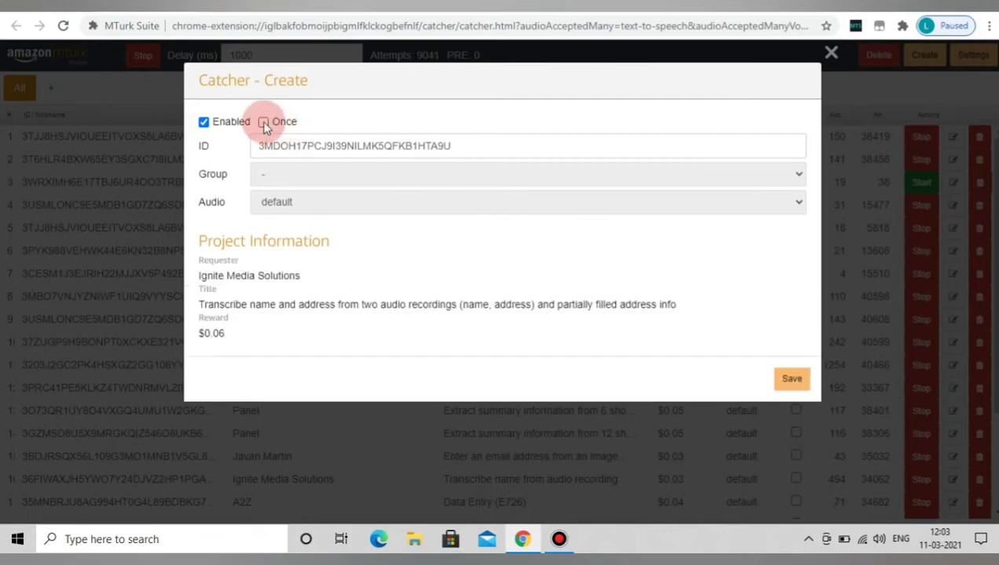
pyautogui.click(264, 123)
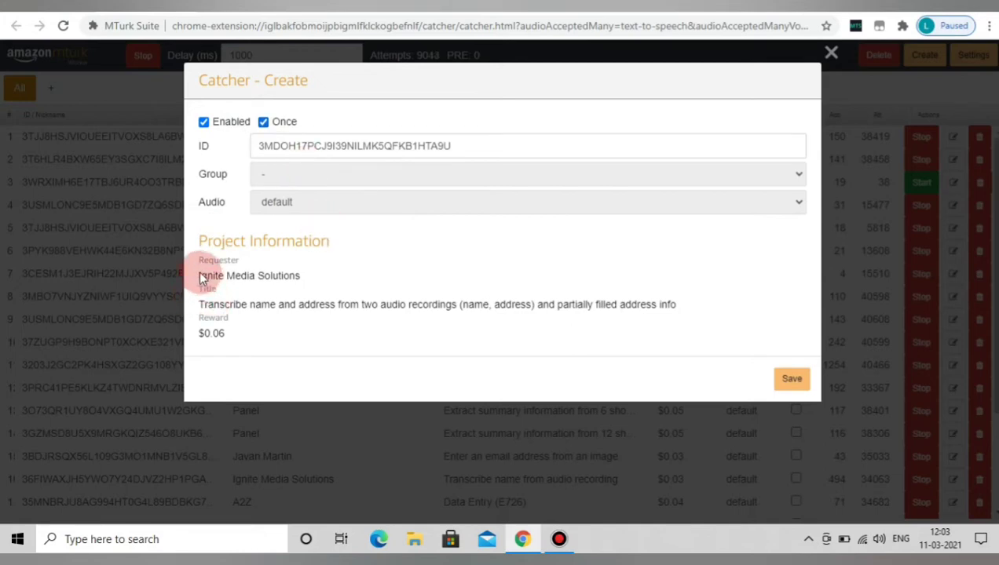
pyautogui.tripleClick(311, 275)
pyautogui.moveTo(201, 307); pyautogui.dragTo(685, 312)
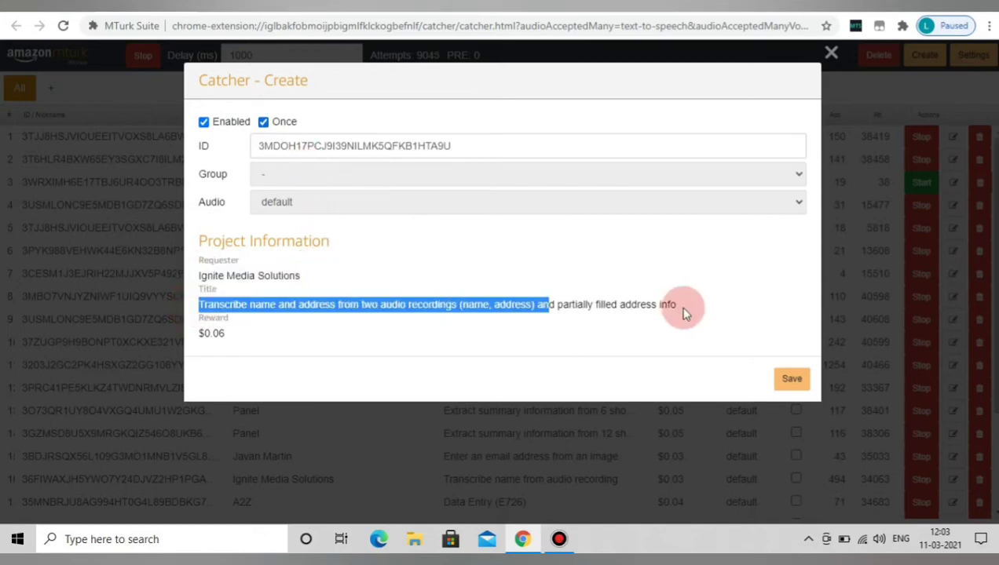
pyautogui.doubleClick(244, 332)
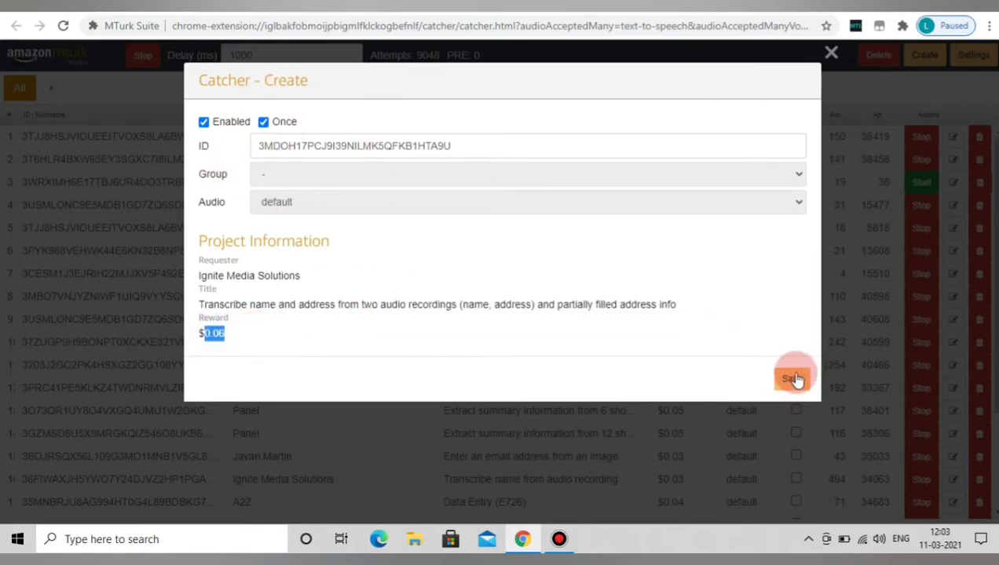
pyautogui.click(831, 54)
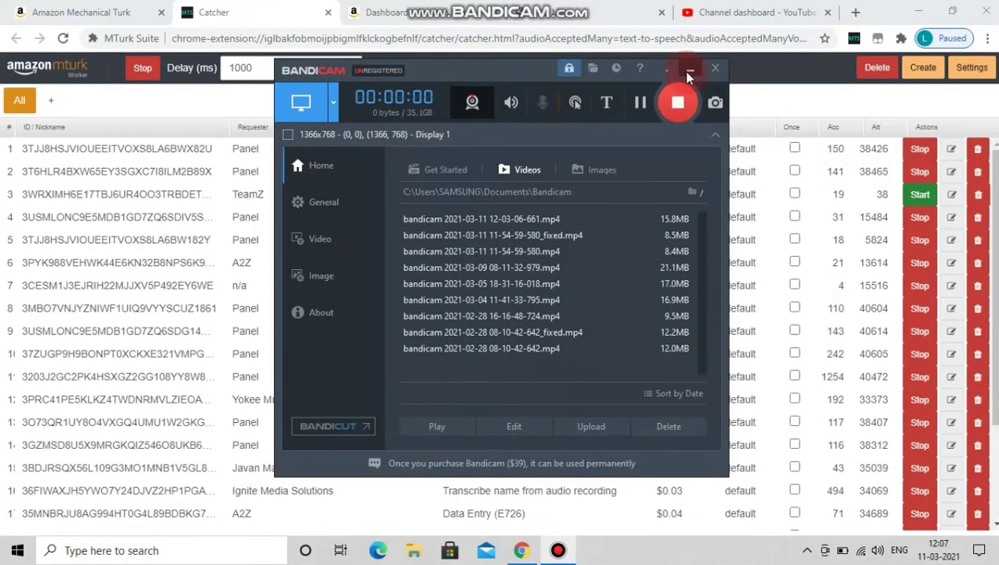
# Stop the Catcher's HIT catching and start it again
pyautogui.click(684, 70)
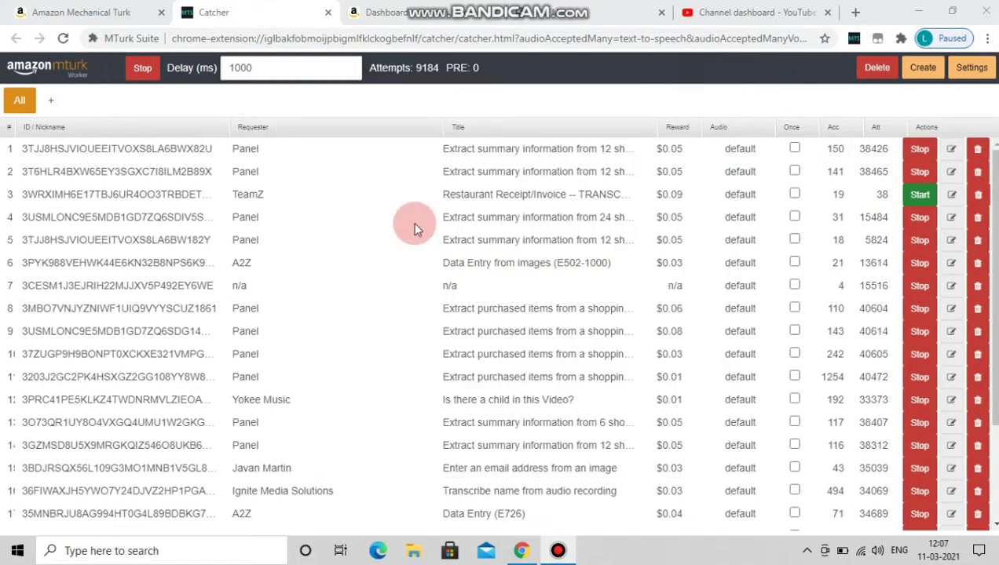
pyautogui.click(142, 70)
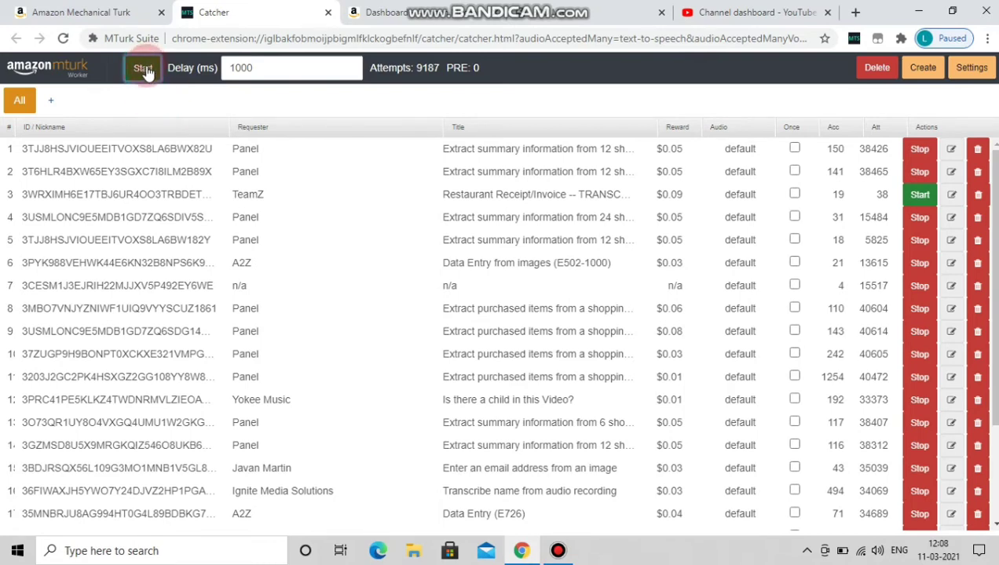
pyautogui.click(143, 68)
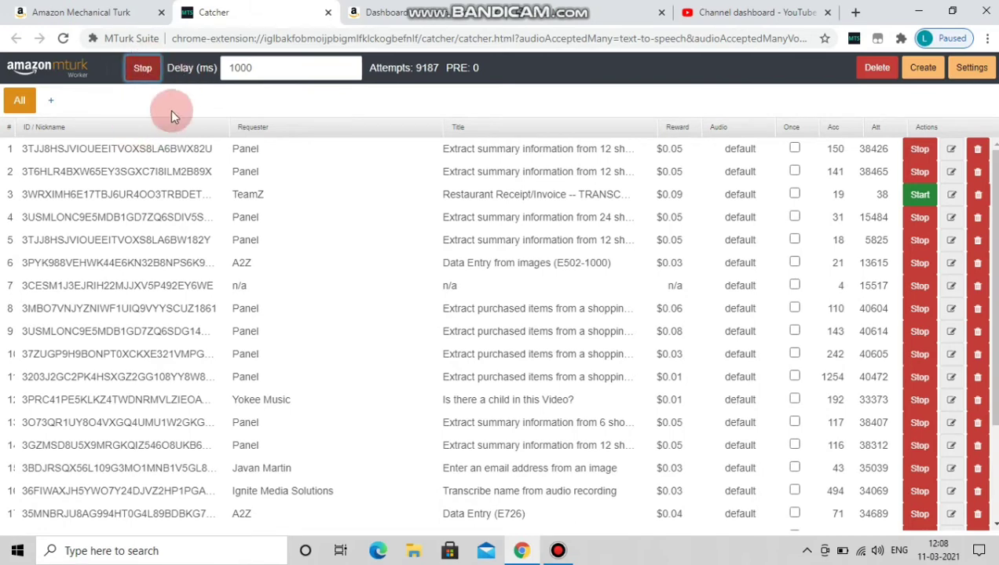
pyautogui.click(143, 69)
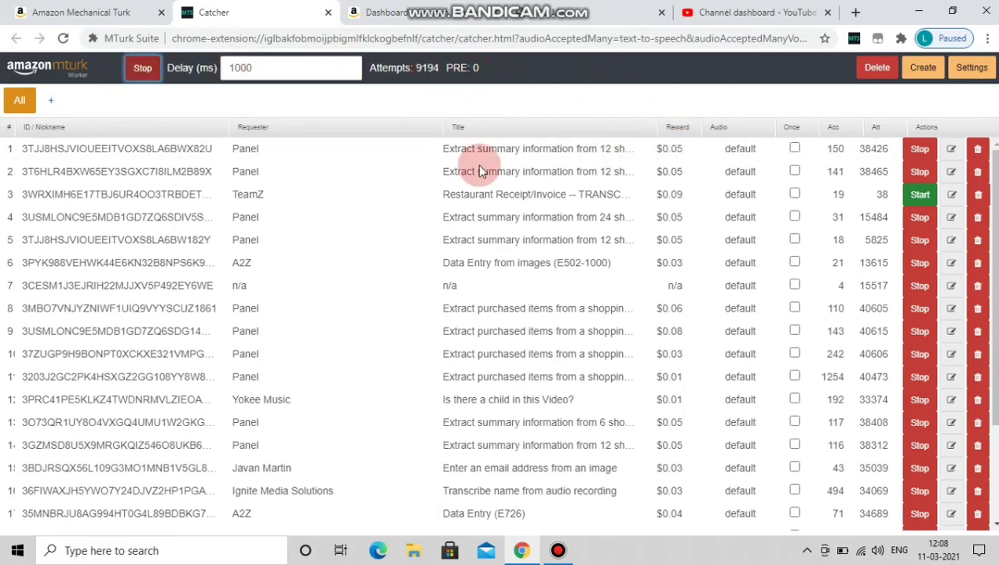
pyautogui.click(559, 552)
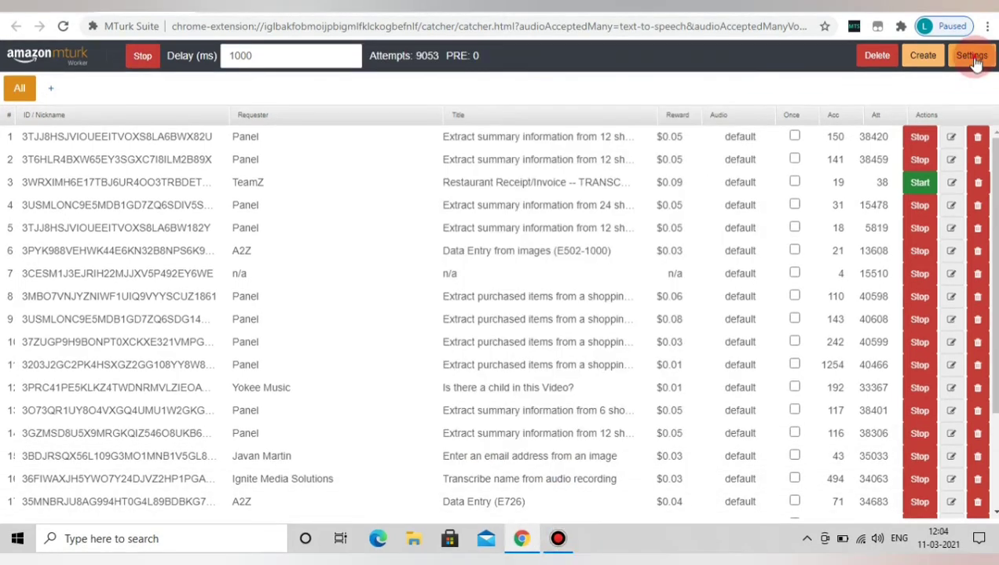
# Choose text-to-speech for Accepted Audio - Once in the HIT Catcher settings and close them
pyautogui.click(975, 63)
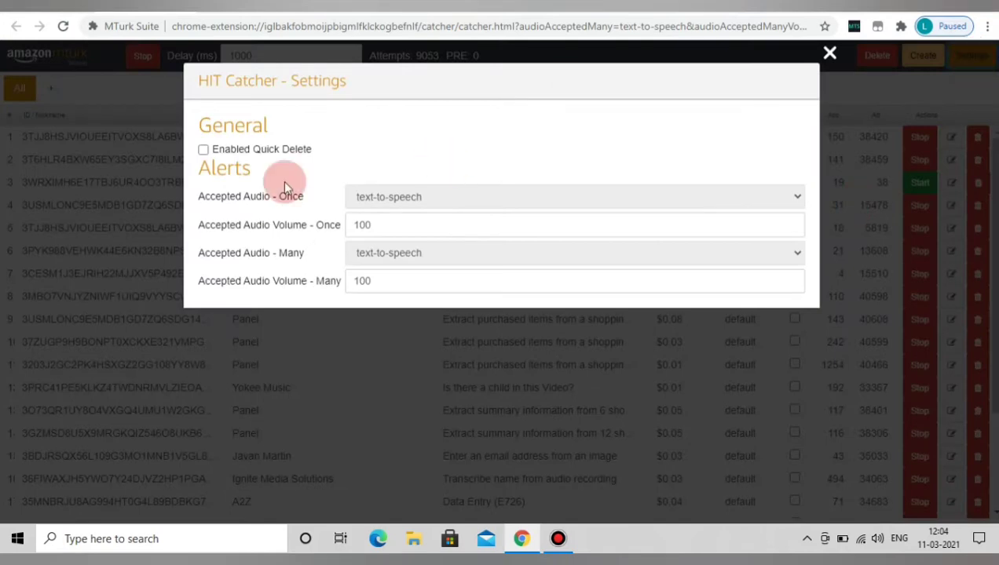
pyautogui.click(552, 206)
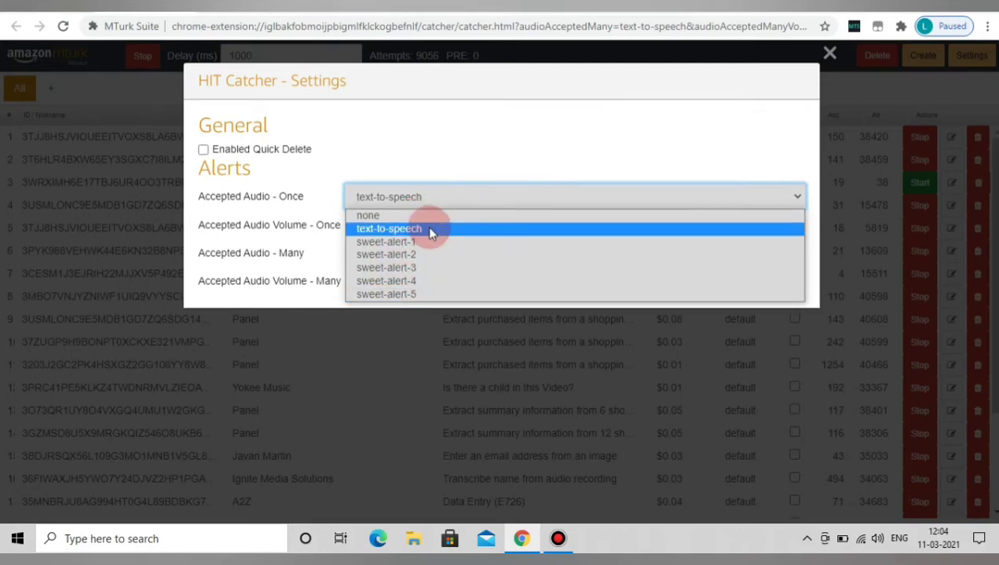
pyautogui.click(428, 229)
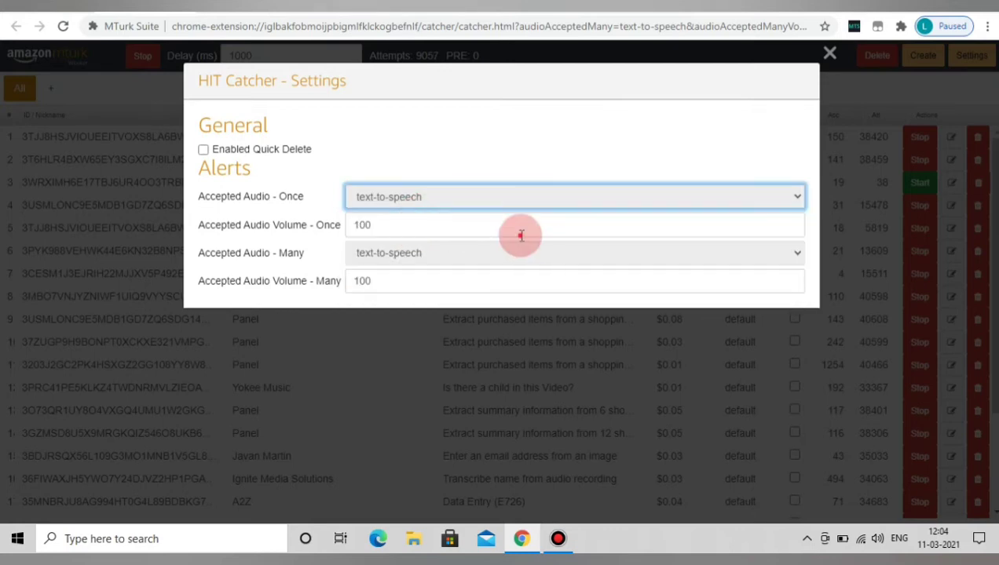
pyautogui.click(520, 229)
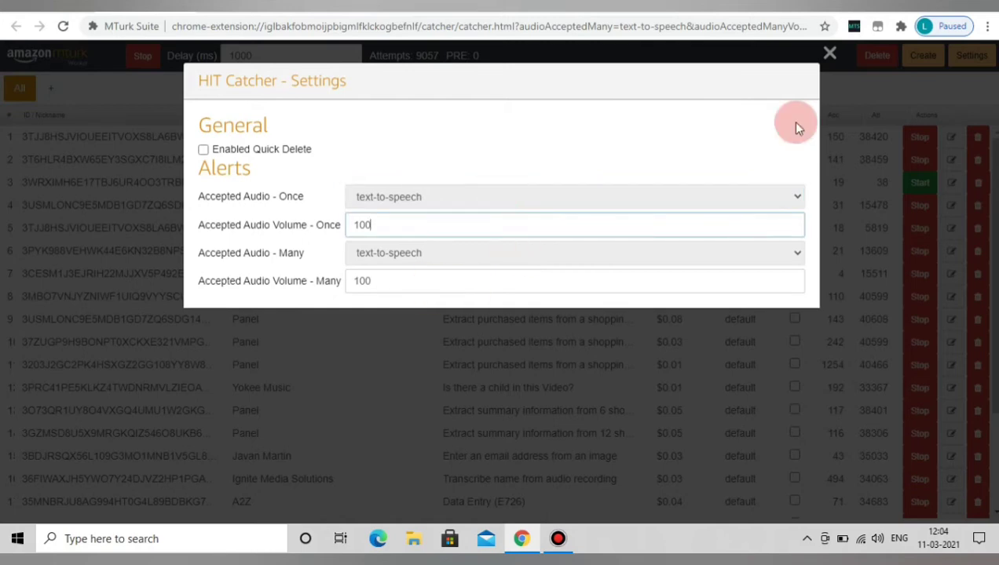
pyautogui.click(830, 54)
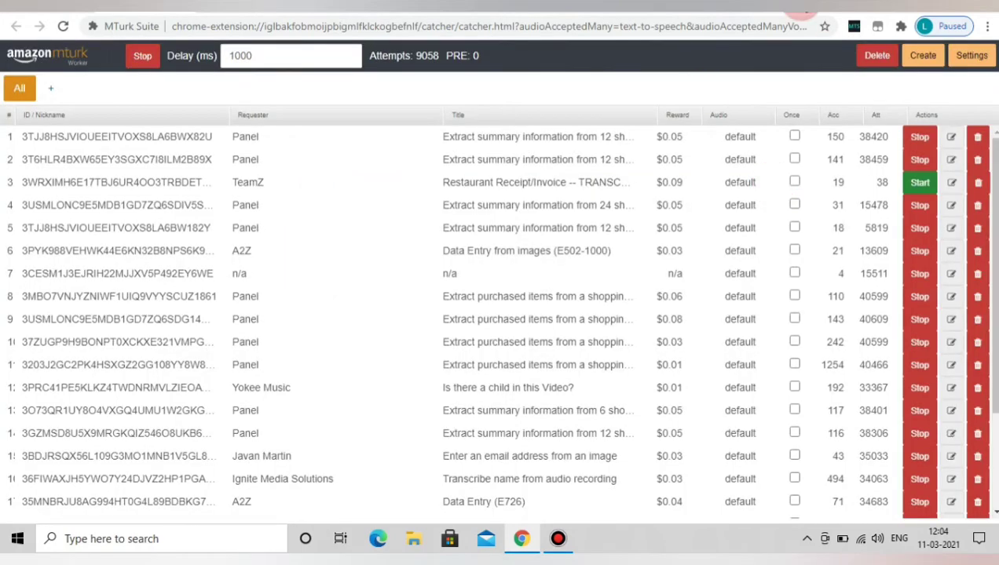
# Switch between the Catcher and the Finder, ending on the Finder's Ignite Media Solutions project details
pyautogui.click(801, 9)
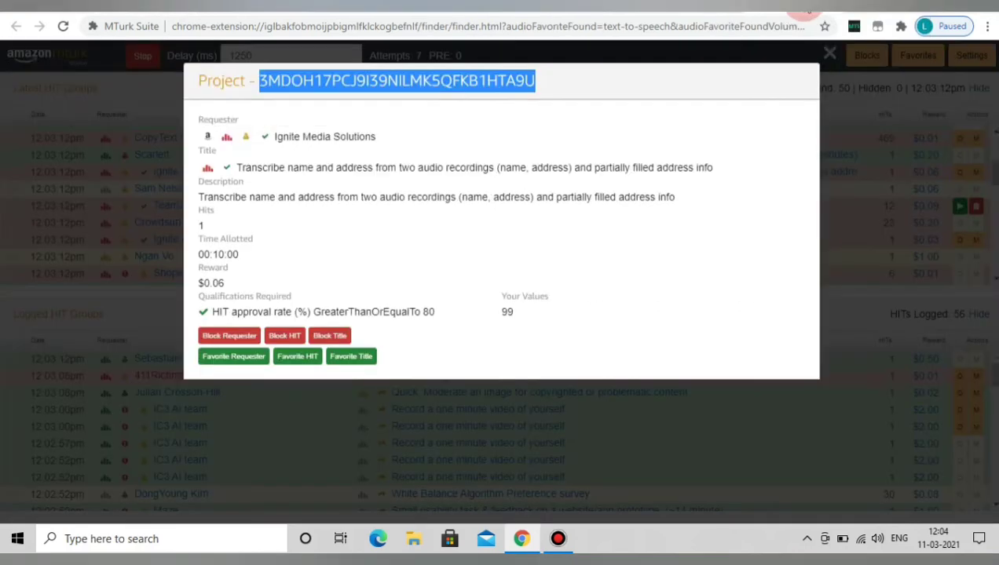
pyautogui.click(172, 12)
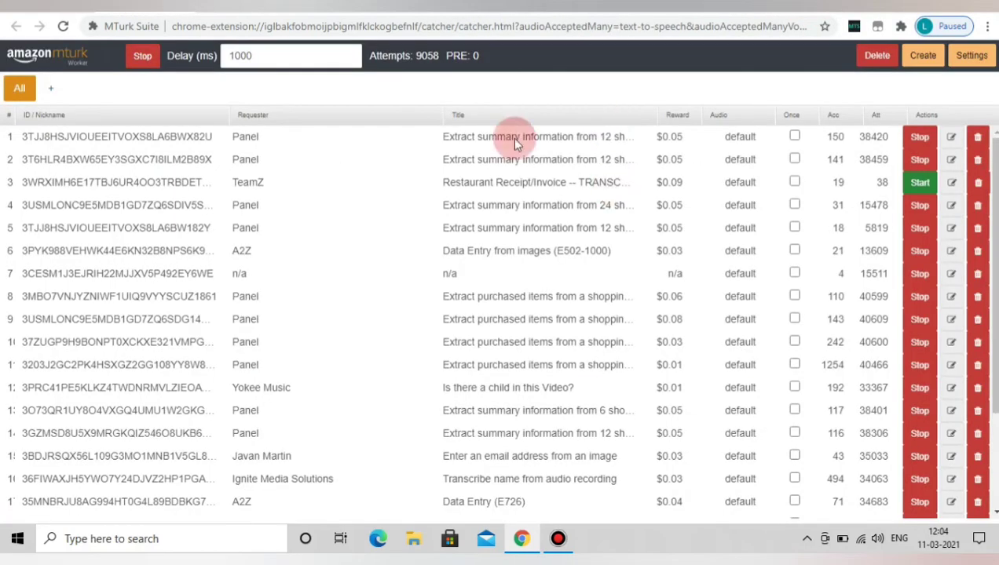
pyautogui.click(796, 12)
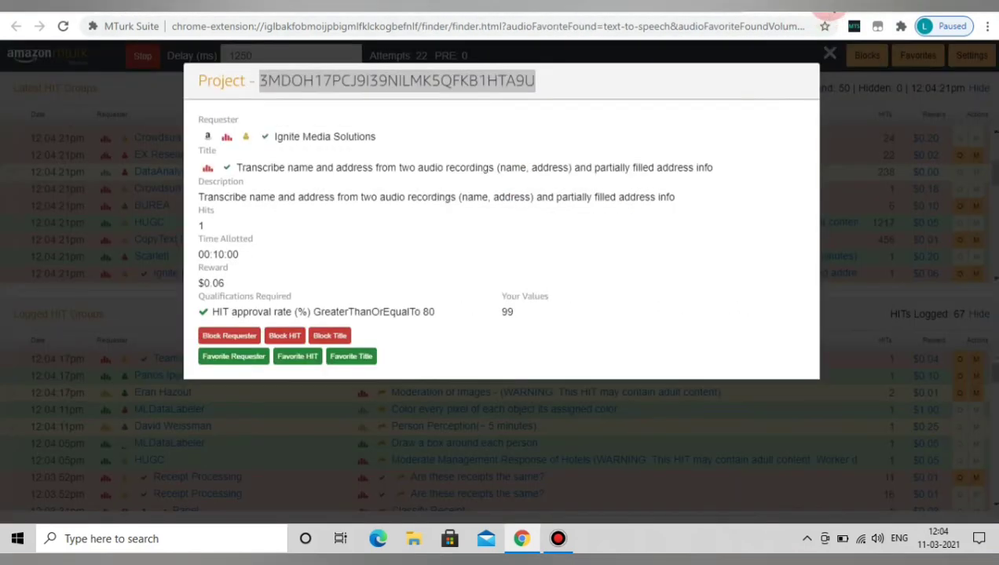
# Leave the Finder's project details and return to the Catcher's list of HITs
pyautogui.hotkey('ctrl', 'w')
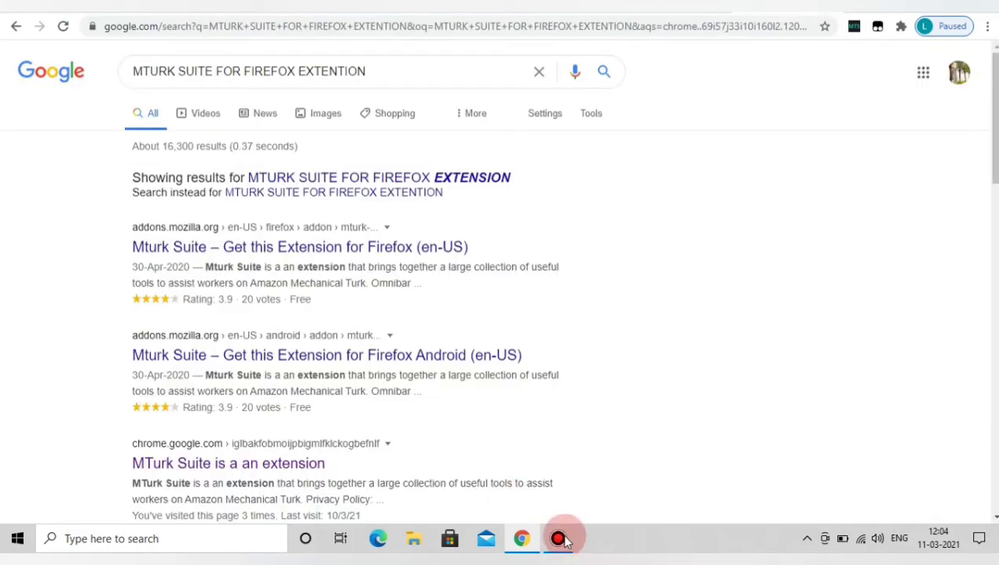
pyautogui.click(560, 539)
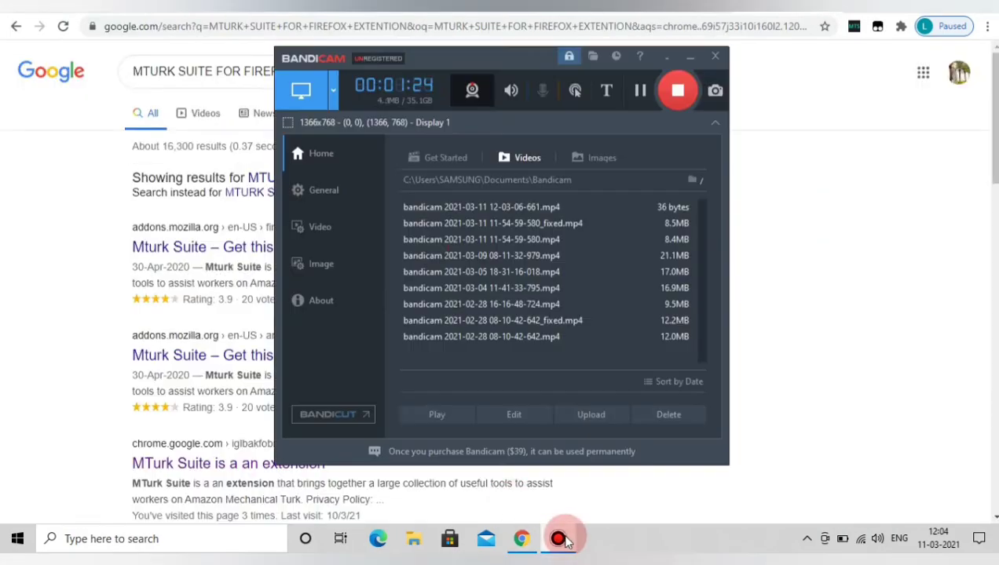
pyautogui.click(690, 61)
pyautogui.click(812, 29)
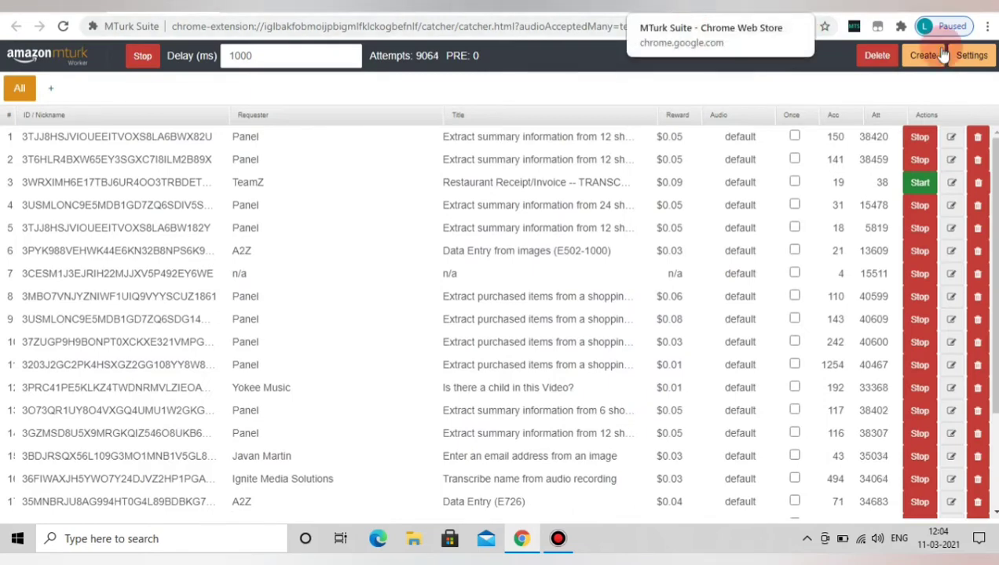
# Launch the MTurk Suite Tracker and search all HITs from 01-03-2021 to 11-03-2021
pyautogui.click(854, 28)
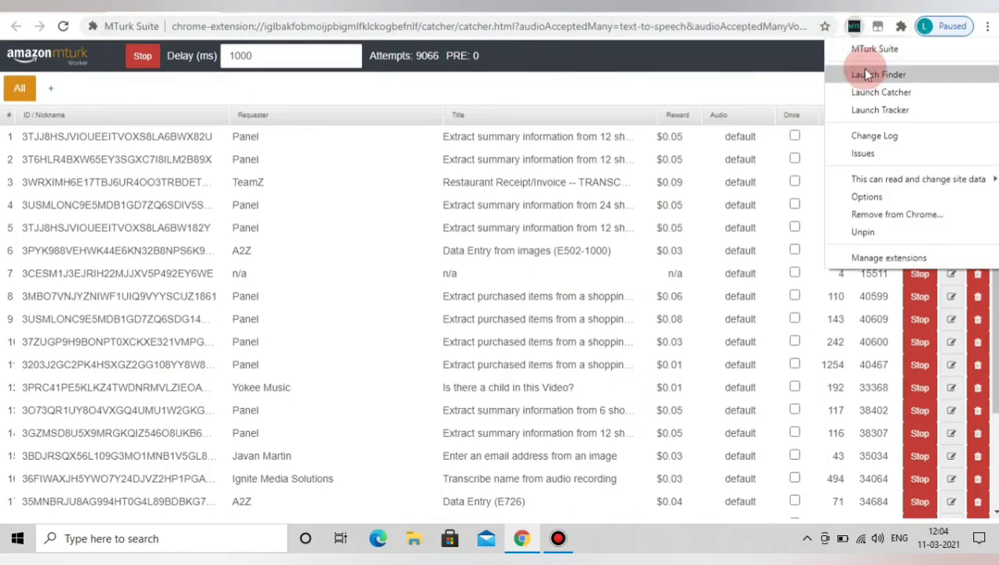
pyautogui.click(861, 112)
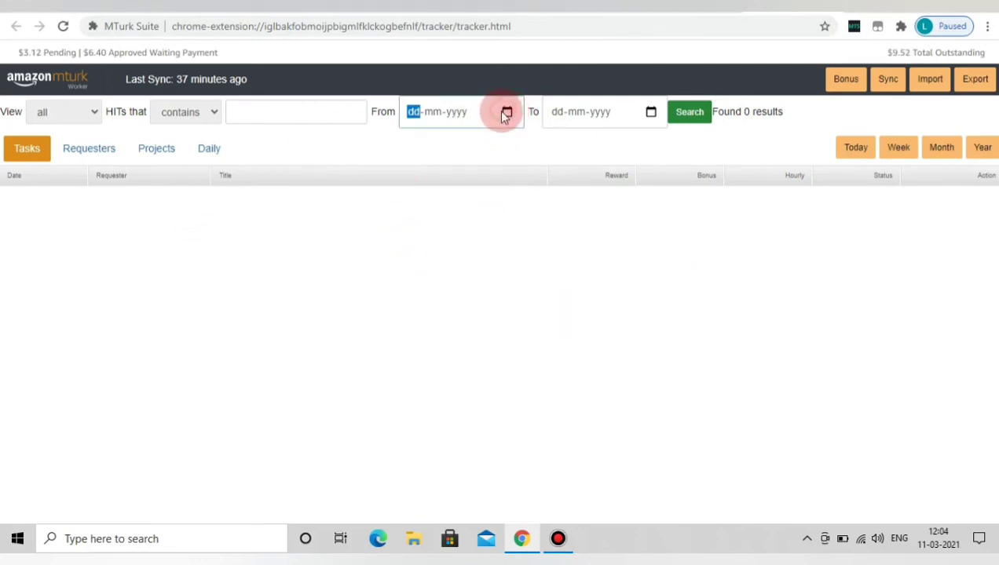
pyautogui.click(507, 112)
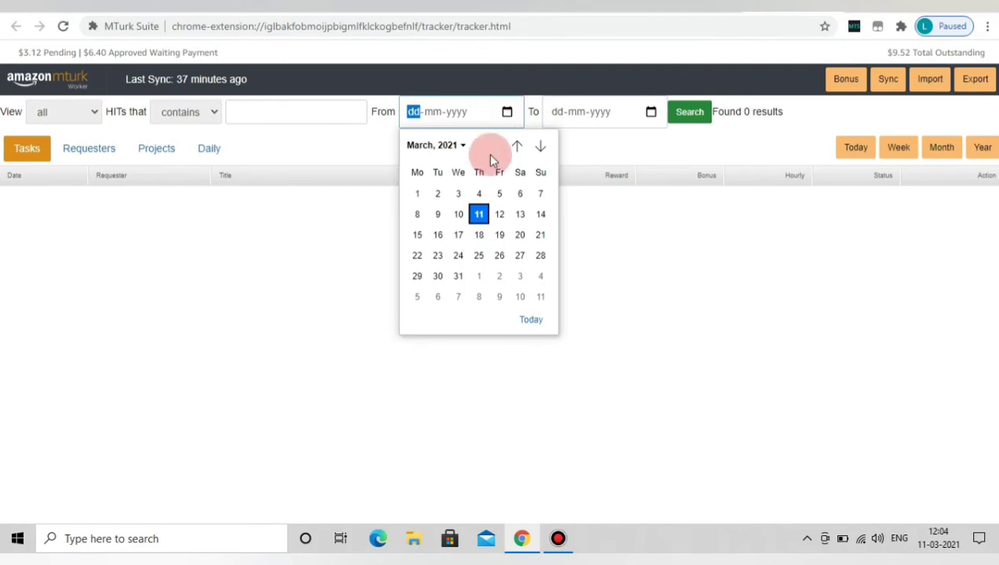
pyautogui.click(419, 195)
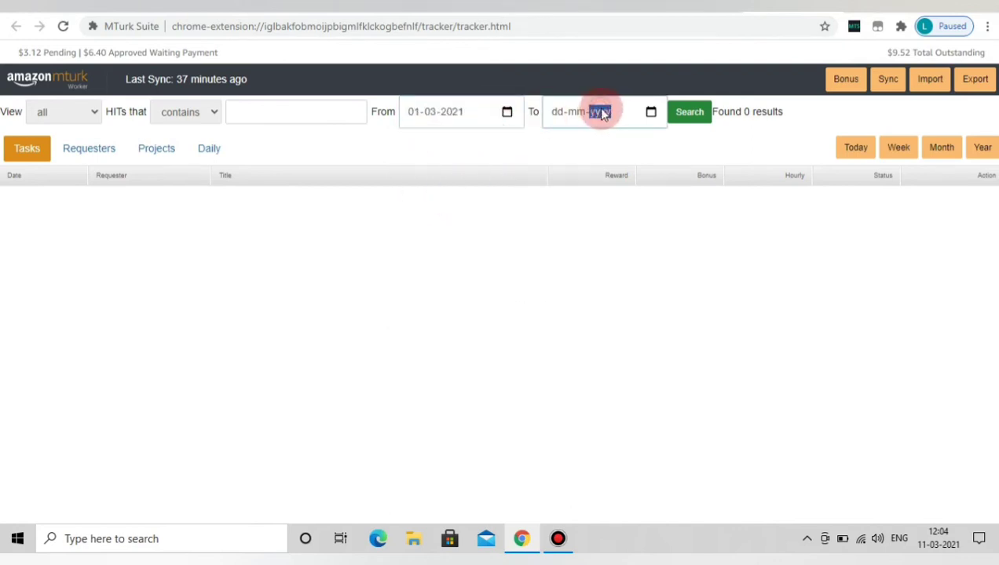
pyautogui.click(651, 115)
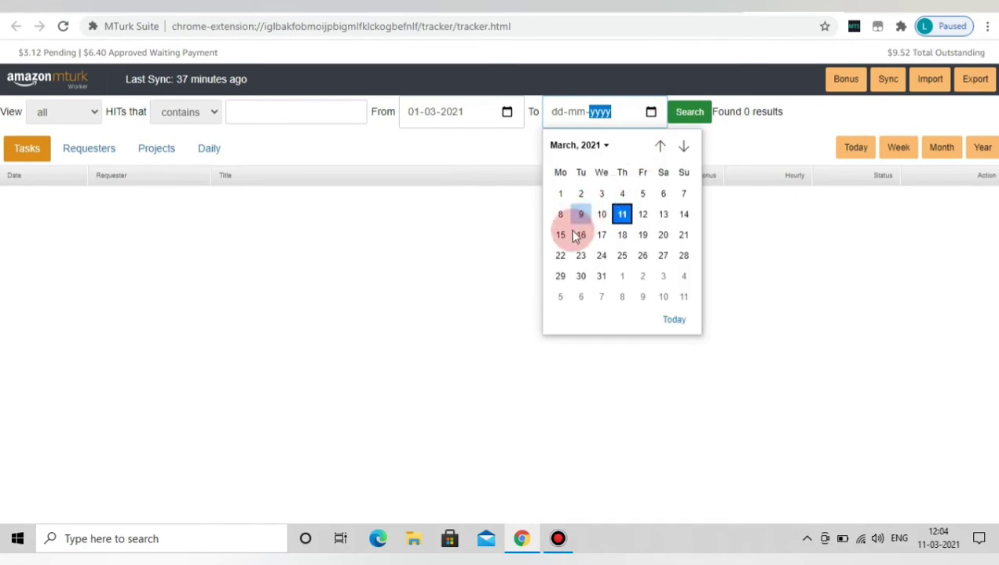
pyautogui.click(622, 214)
pyautogui.click(687, 114)
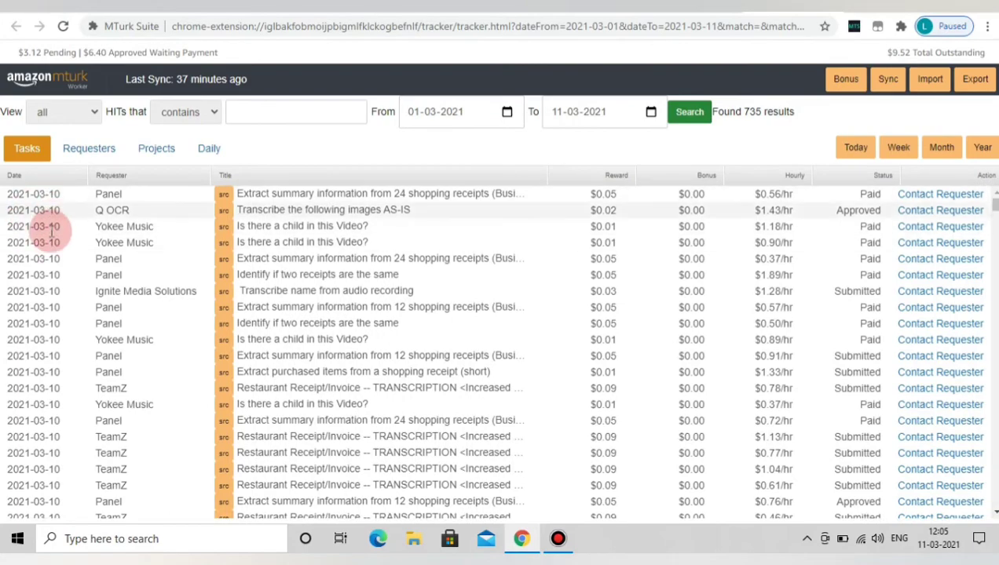
# Review the found tasks by date, requester, reward, hourly rate and status
pyautogui.scroll(-15, 49, 231)
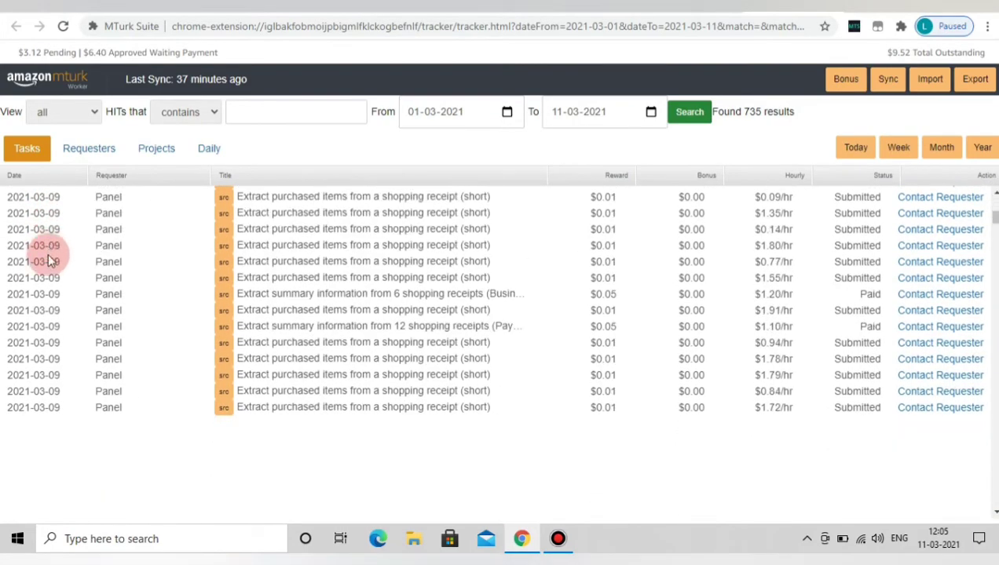
pyautogui.scroll(10, 50, 259)
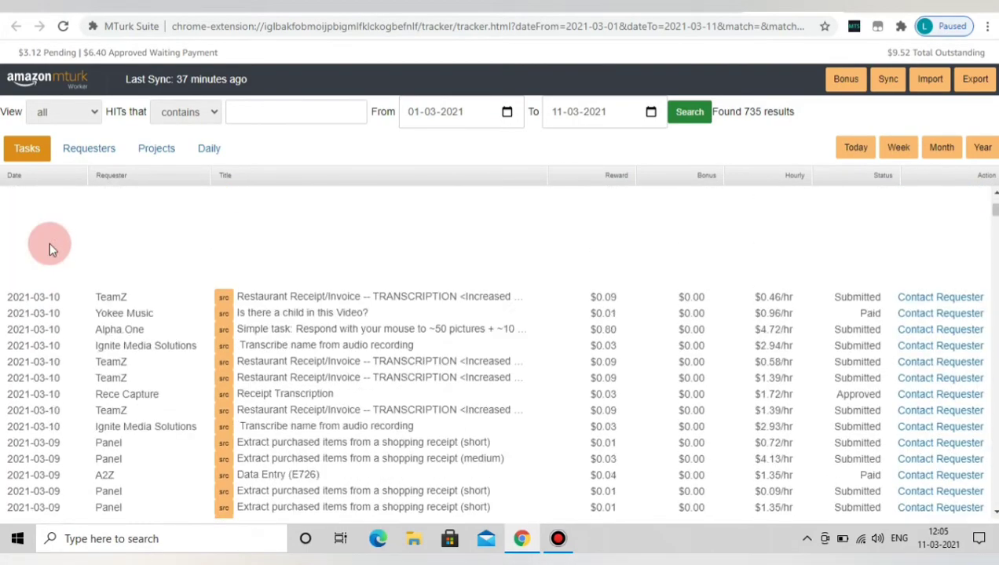
pyautogui.scroll(5, 52, 235)
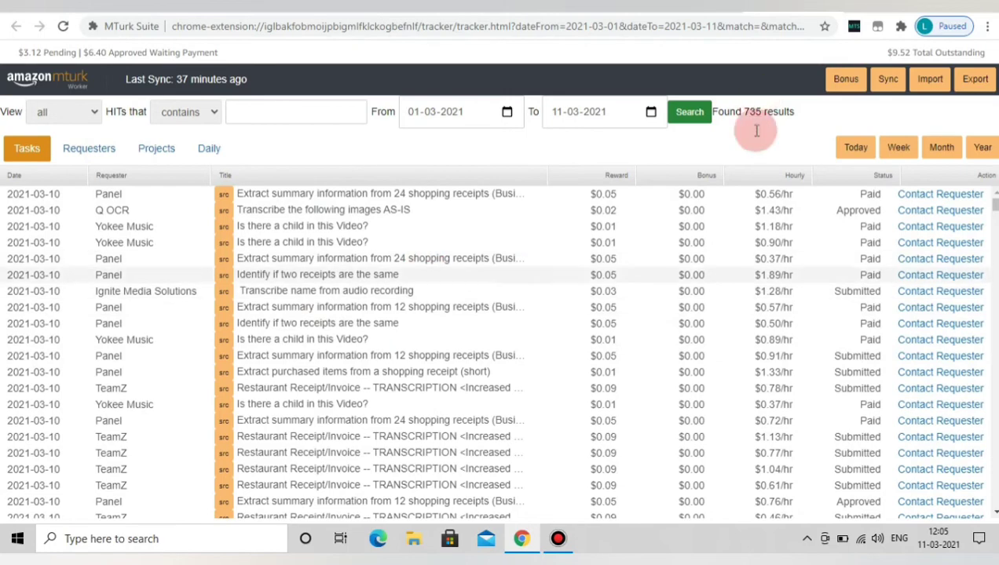
pyautogui.scroll(-1, 566, 287)
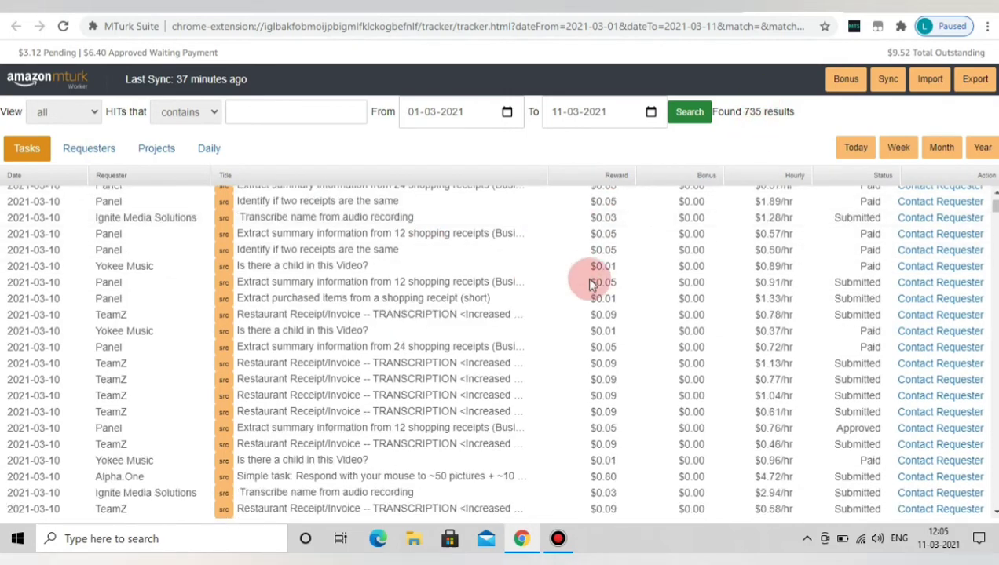
pyautogui.scroll(1, 668, 219)
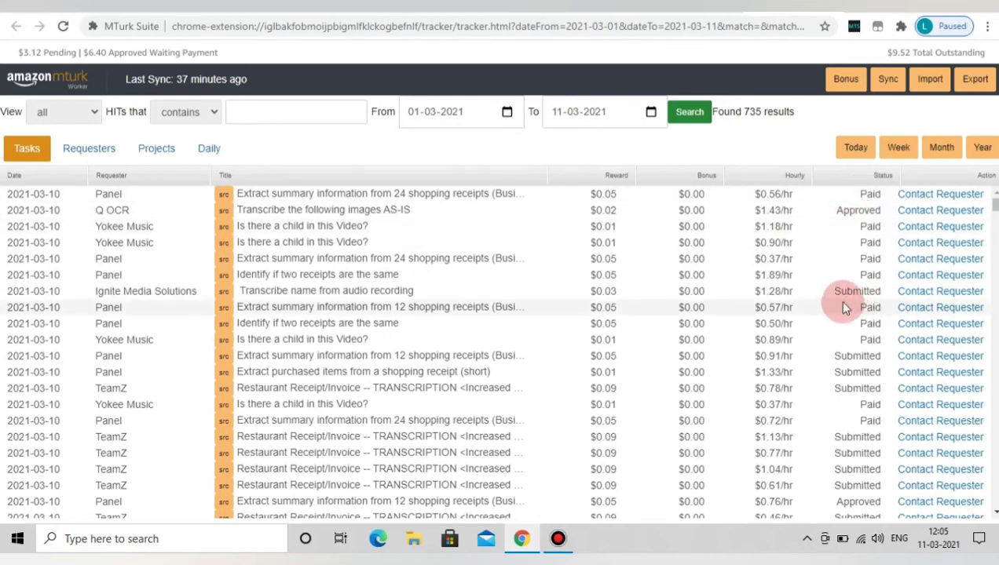
pyautogui.scroll(-6, 849, 314)
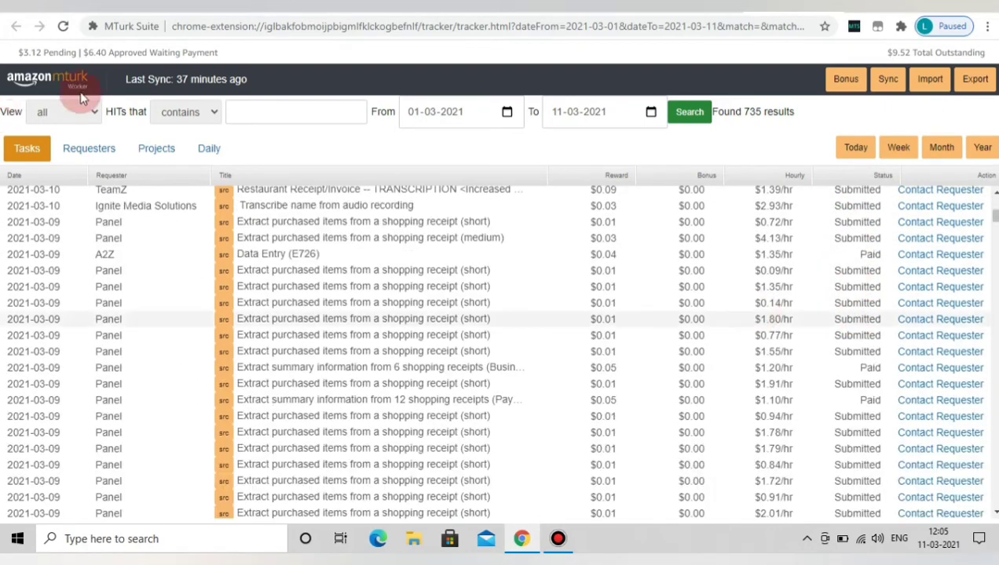
# Show the results grouped by requester and examine the requester names with their submitted and approved counts
pyautogui.click(90, 156)
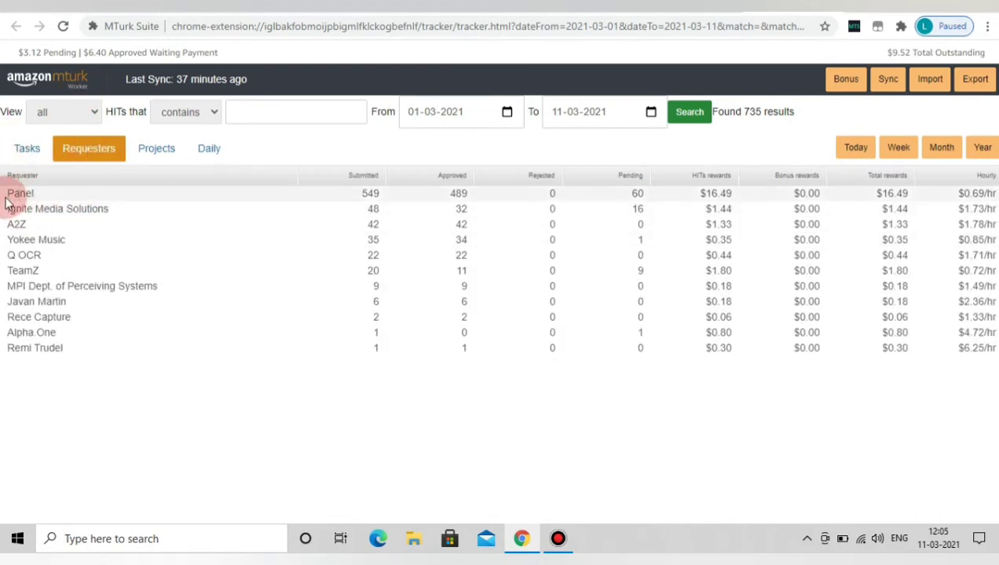
pyautogui.moveTo(9, 195); pyautogui.dragTo(147, 345)
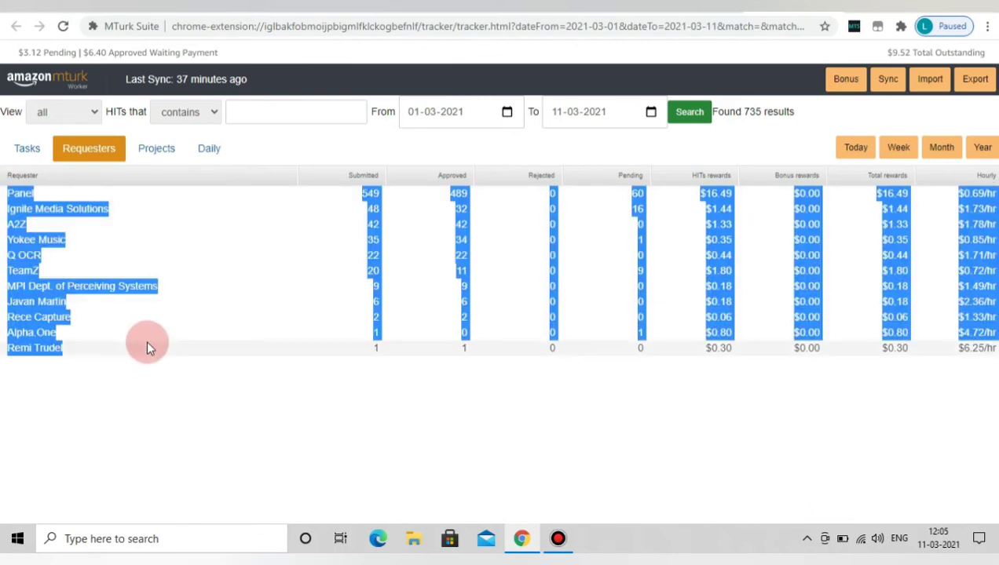
pyautogui.click(415, 435)
pyautogui.doubleClick(383, 193)
pyautogui.moveTo(395, 281); pyautogui.dragTo(469, 387)
pyautogui.click(412, 196)
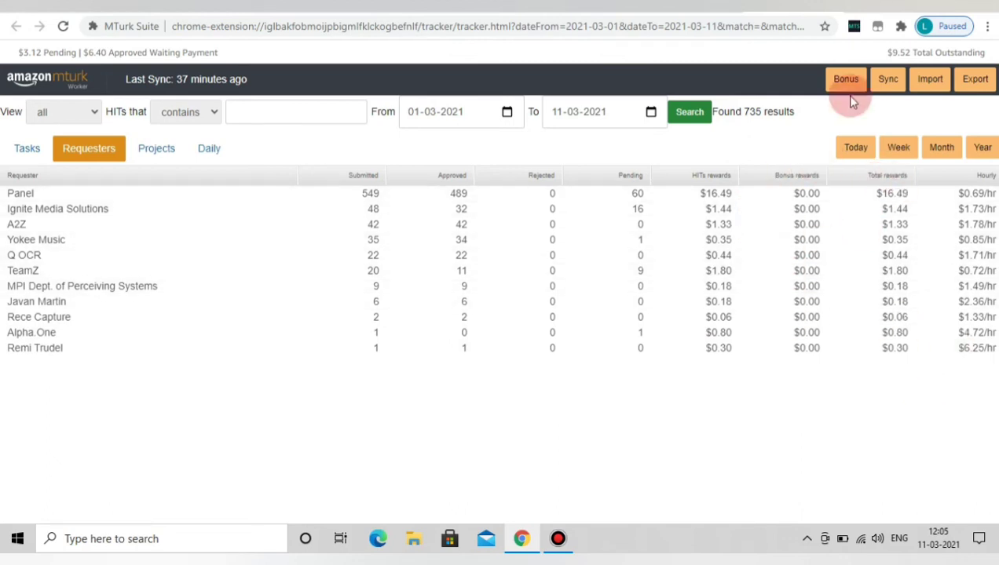
# Show the results grouped by project and highlight several projects, including the Panel, Ignite Media Solutions and Yokee Music ones
pyautogui.click(160, 154)
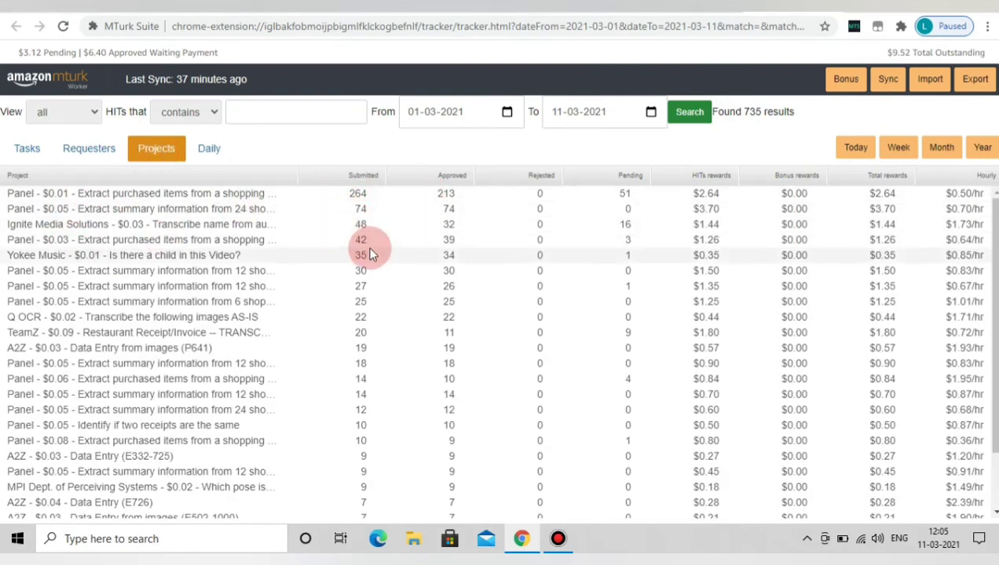
pyautogui.scroll(-2, 365, 251)
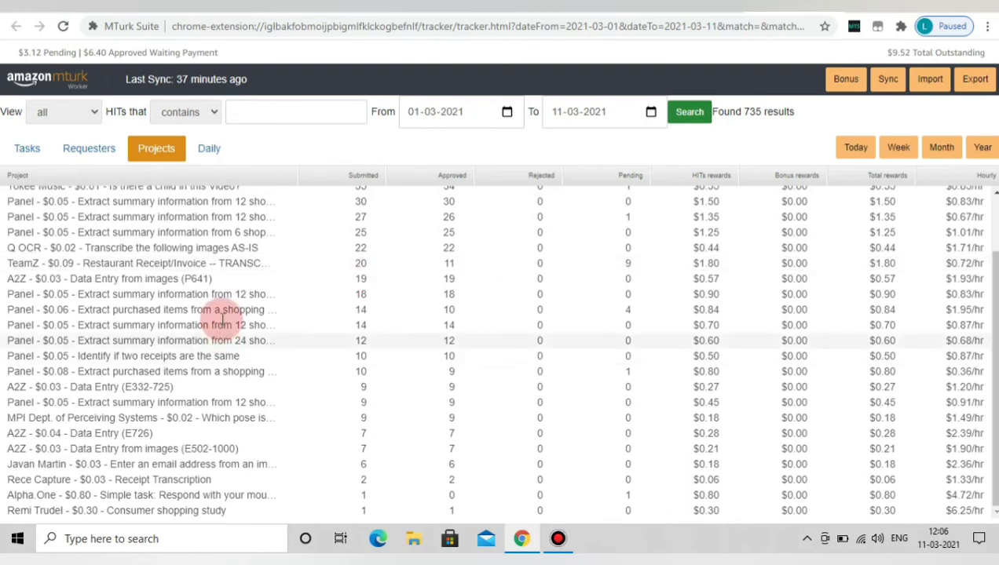
pyautogui.scroll(2, 223, 313)
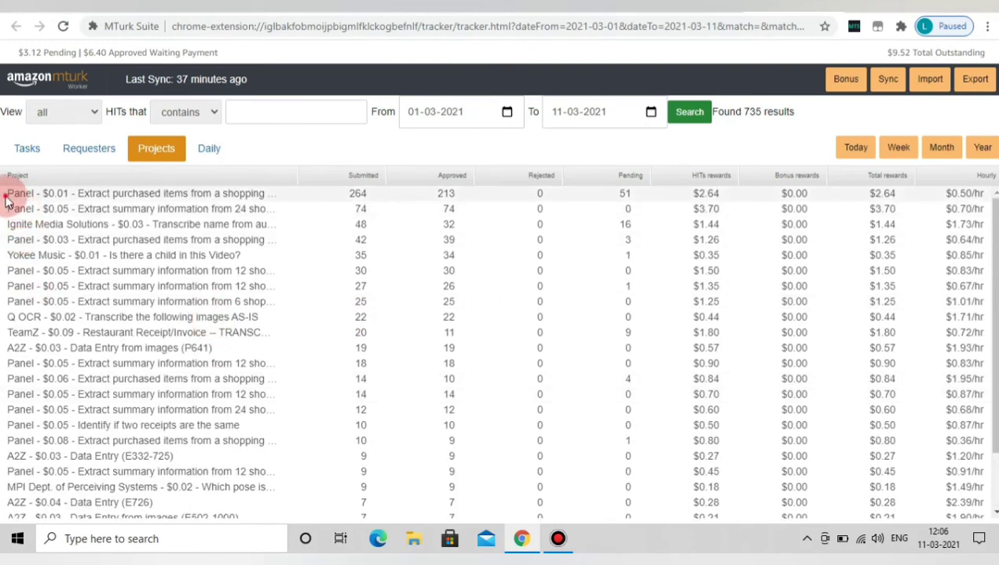
pyautogui.moveTo(5, 198); pyautogui.dragTo(271, 206)
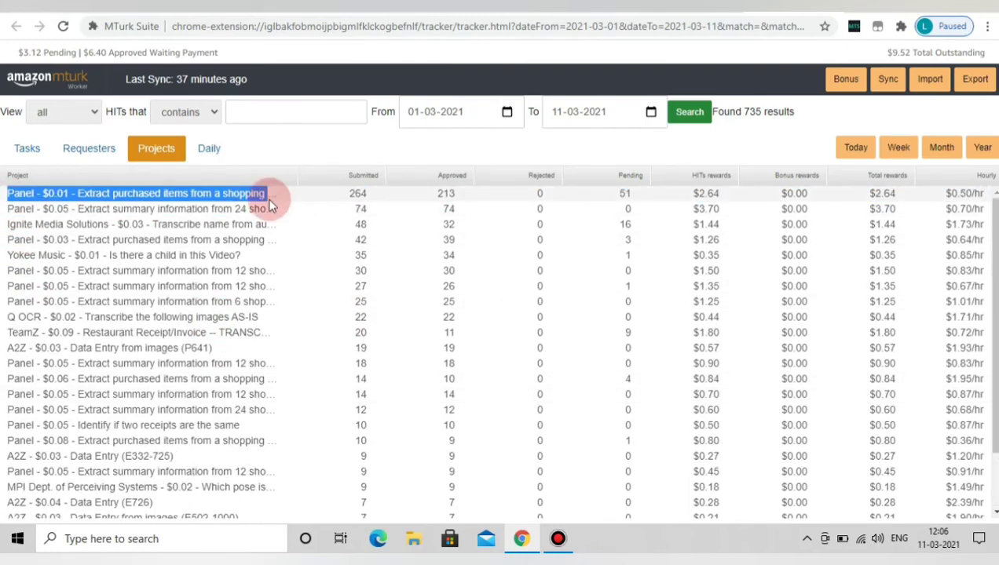
pyautogui.moveTo(3, 211); pyautogui.dragTo(274, 212)
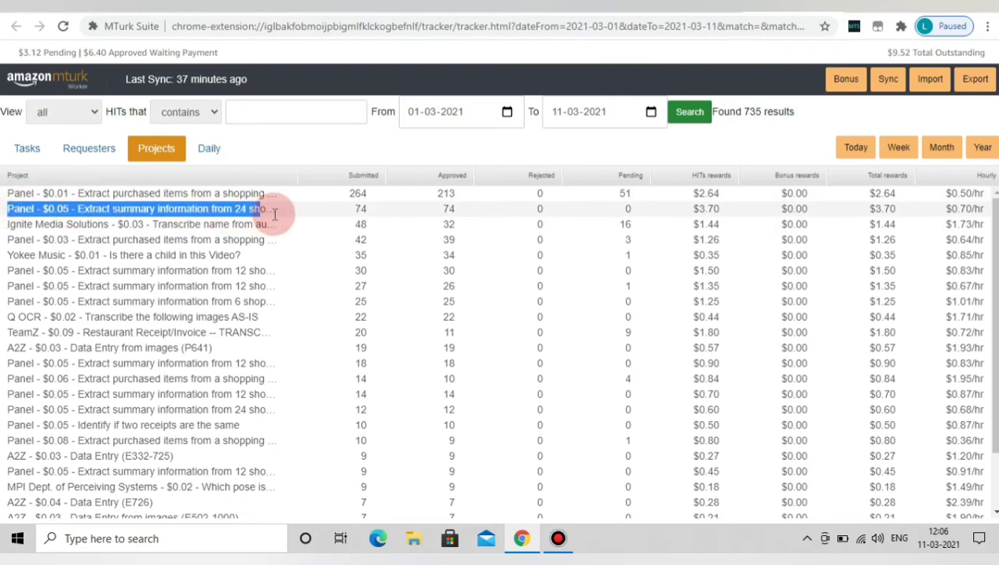
pyautogui.moveTo(11, 228); pyautogui.dragTo(283, 228)
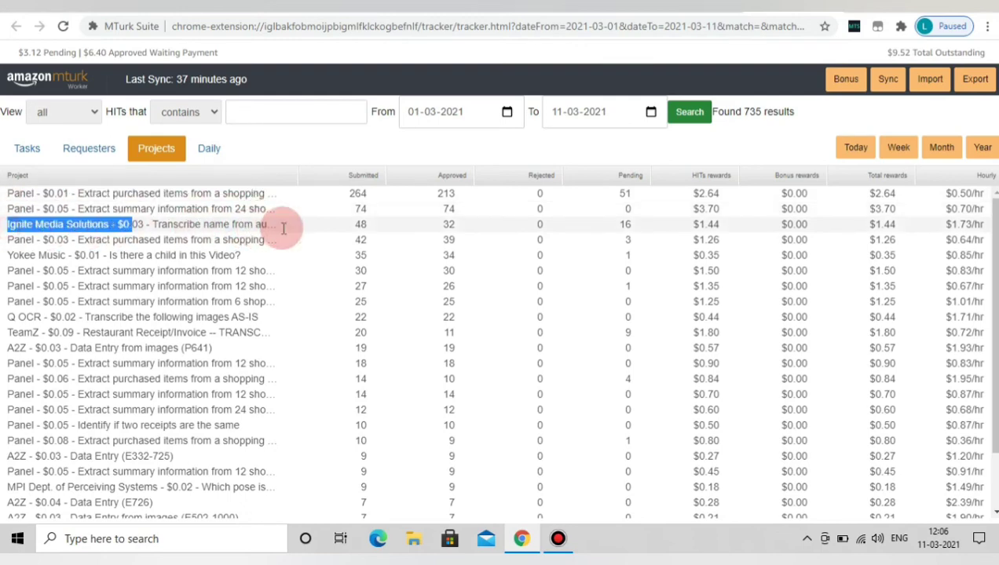
pyautogui.moveTo(11, 255); pyautogui.dragTo(281, 251)
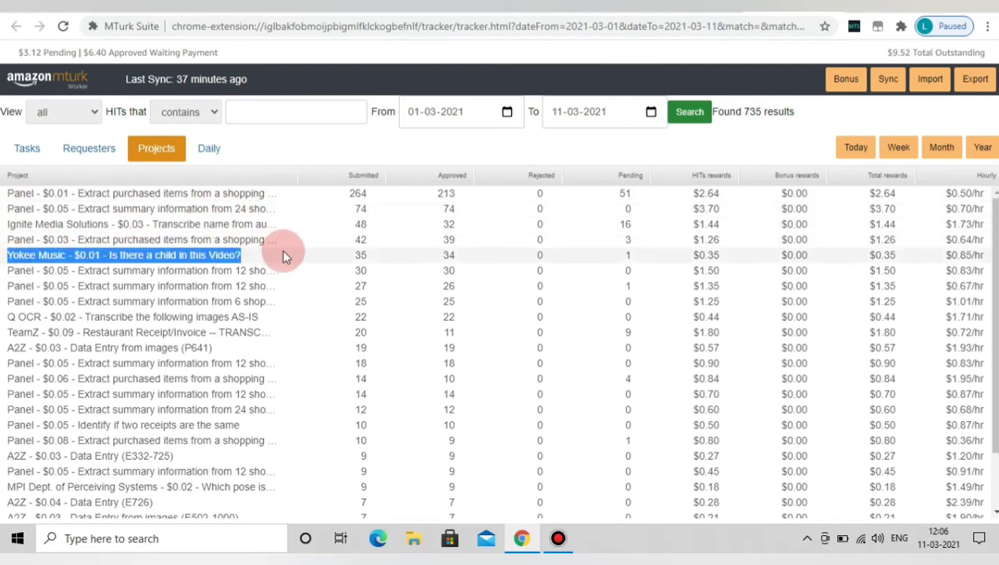
# Examine the submitted, approved, rejected, pending and reward figures for the whole project list
pyautogui.scroll(-1, 298, 291)
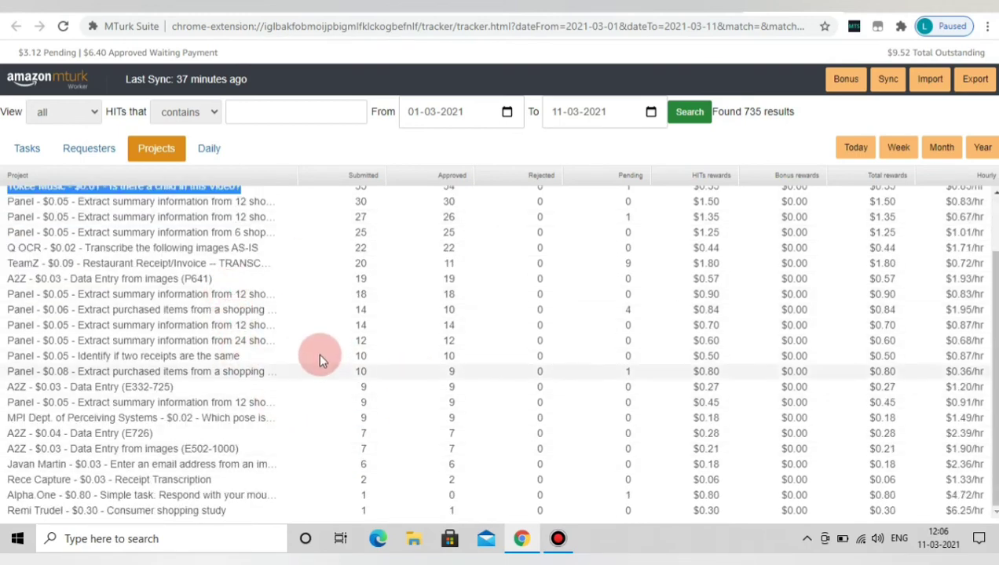
pyautogui.scroll(1, 322, 355)
pyautogui.scroll(-1, 312, 383)
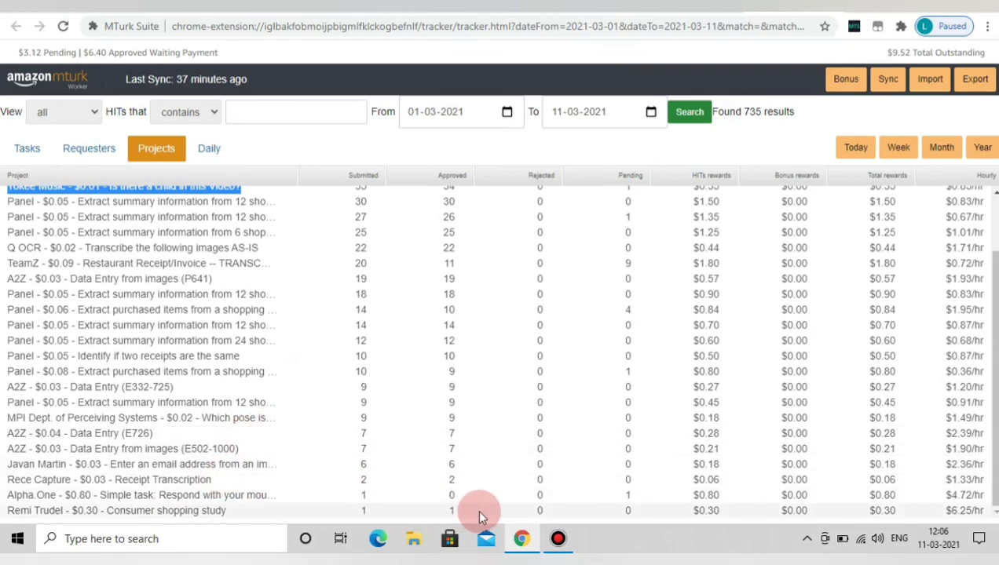
pyautogui.scroll(1, 630, 498)
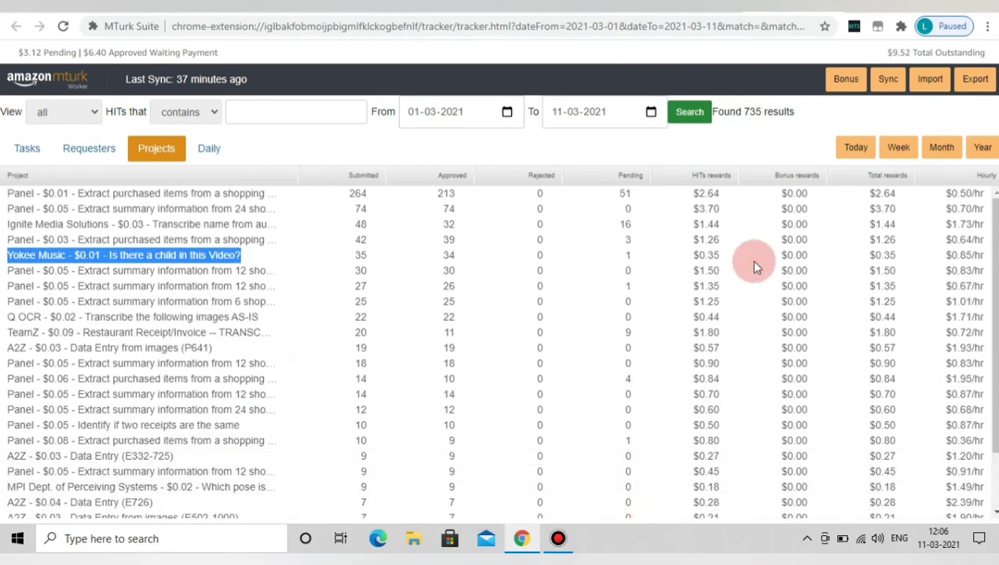
pyautogui.scroll(-1, 851, 466)
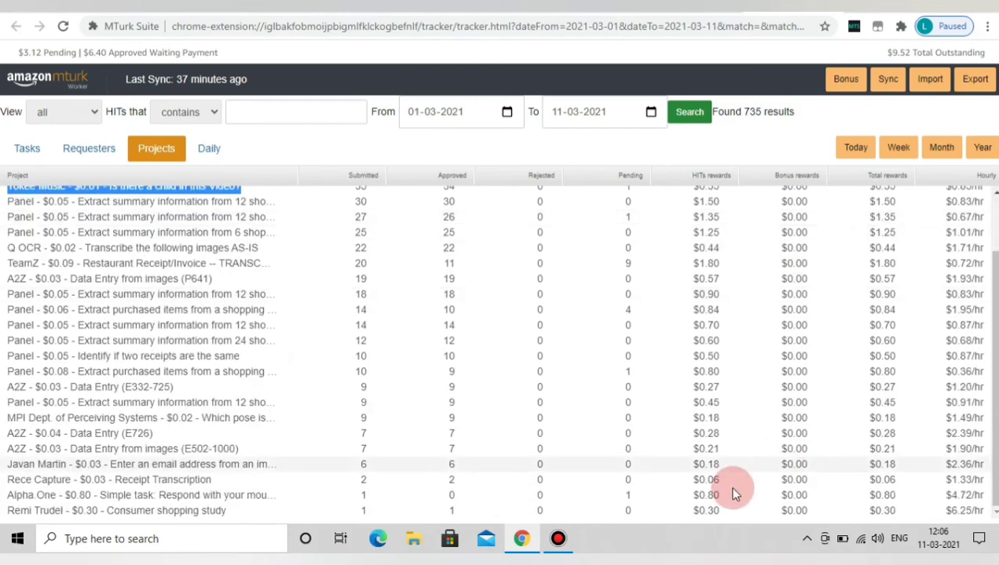
pyautogui.scroll(1, 489, 333)
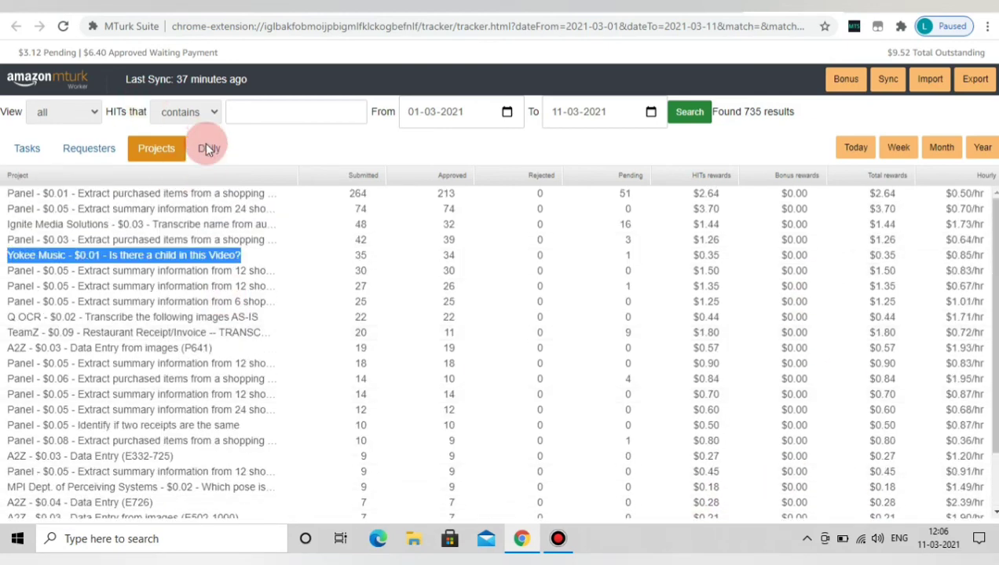
# Show the daily breakdown and compare it for the Today, Week and Month periods
pyautogui.click(206, 149)
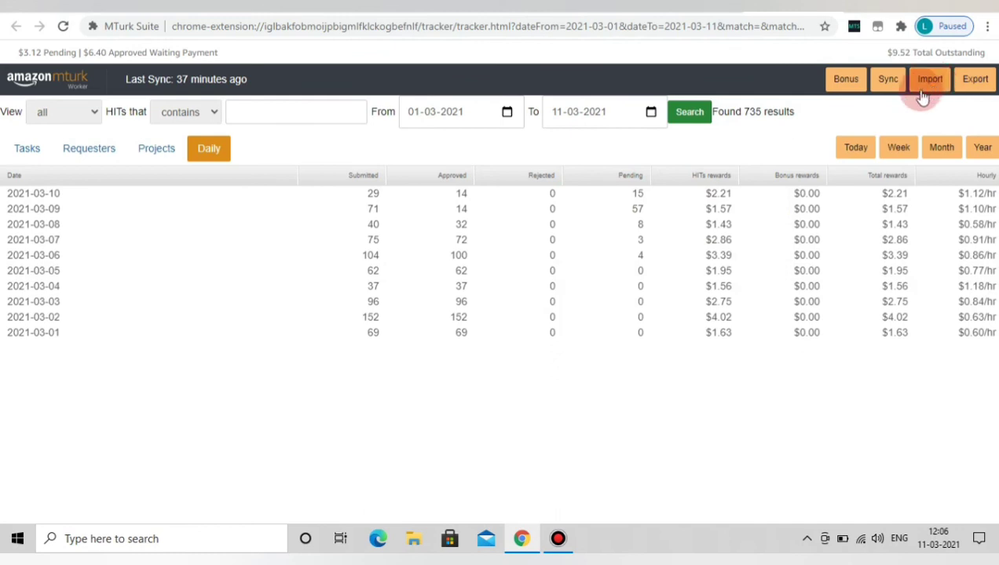
pyautogui.click(854, 149)
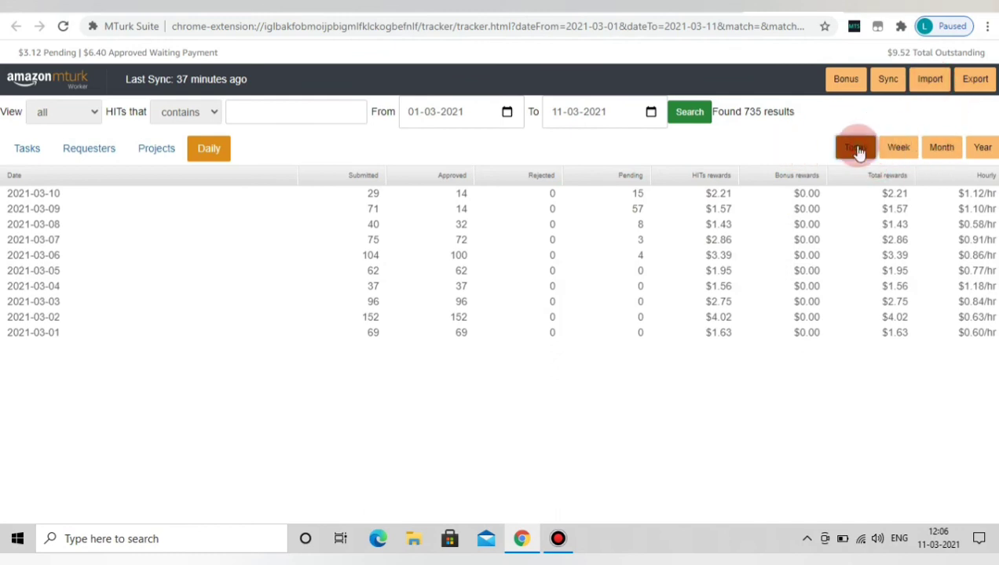
pyautogui.click(903, 156)
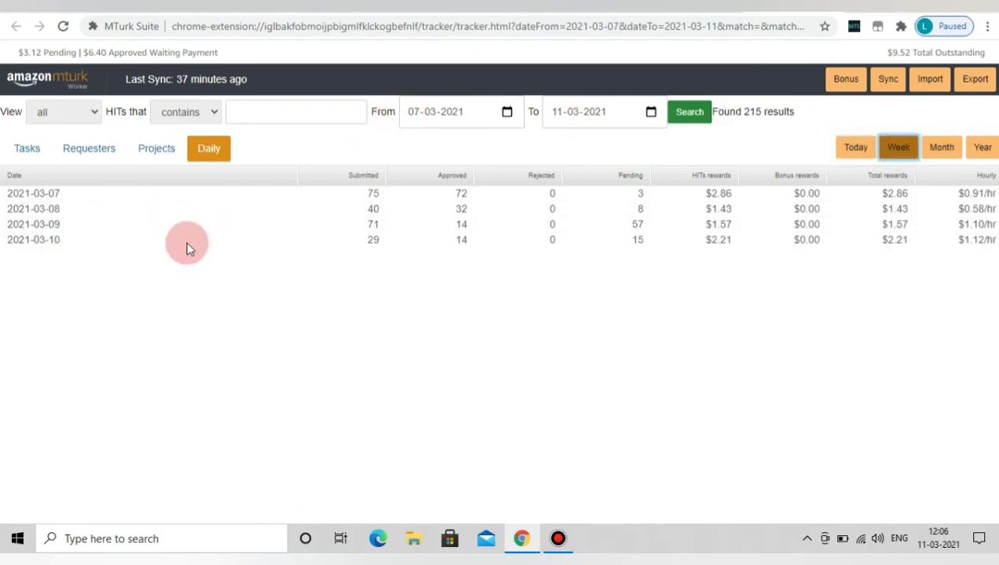
pyautogui.click(941, 149)
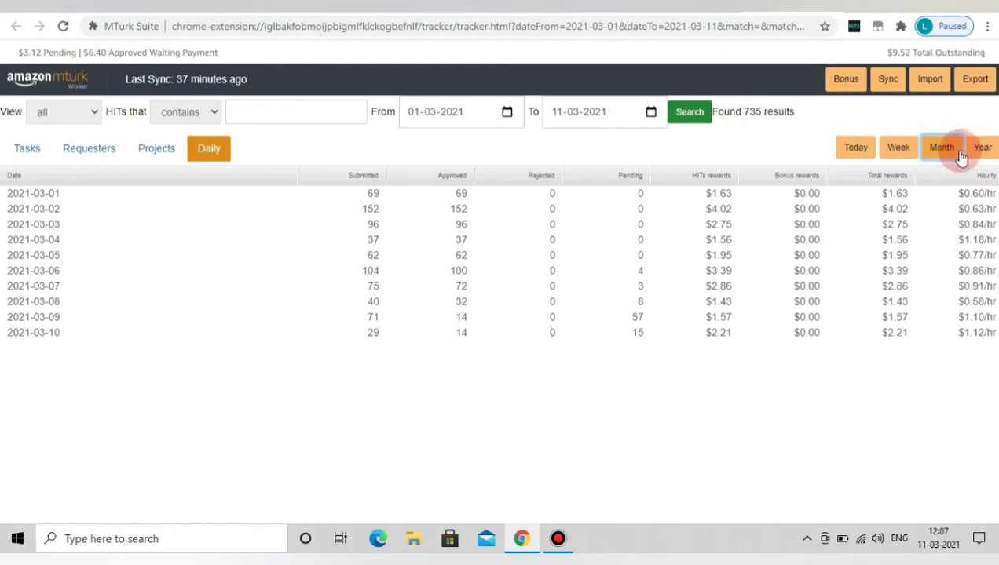
pyautogui.click(960, 155)
# Set the daily breakdown to the Year period and review the entries from January to March 2021
pyautogui.click(981, 149)
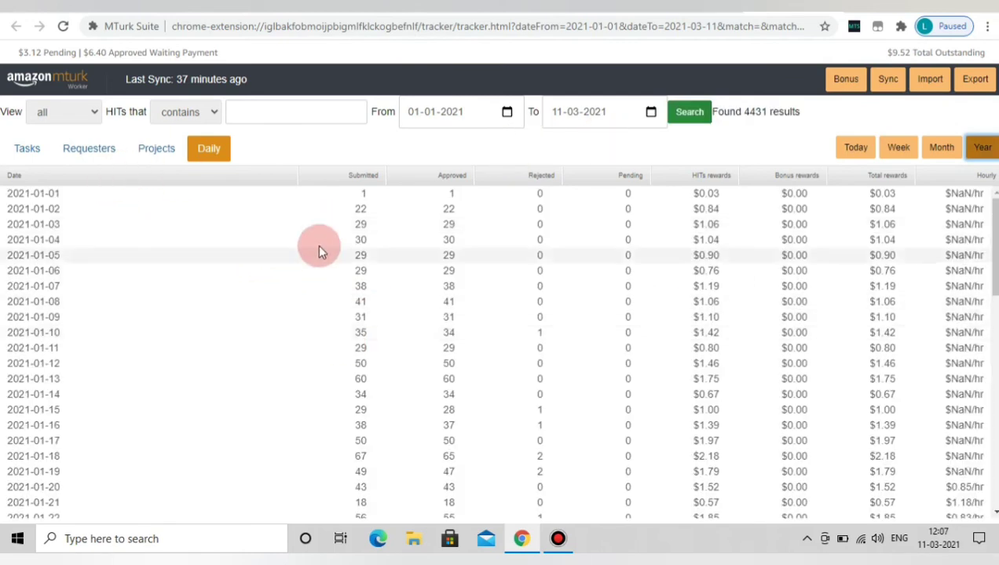
pyautogui.scroll(-3, 266, 220)
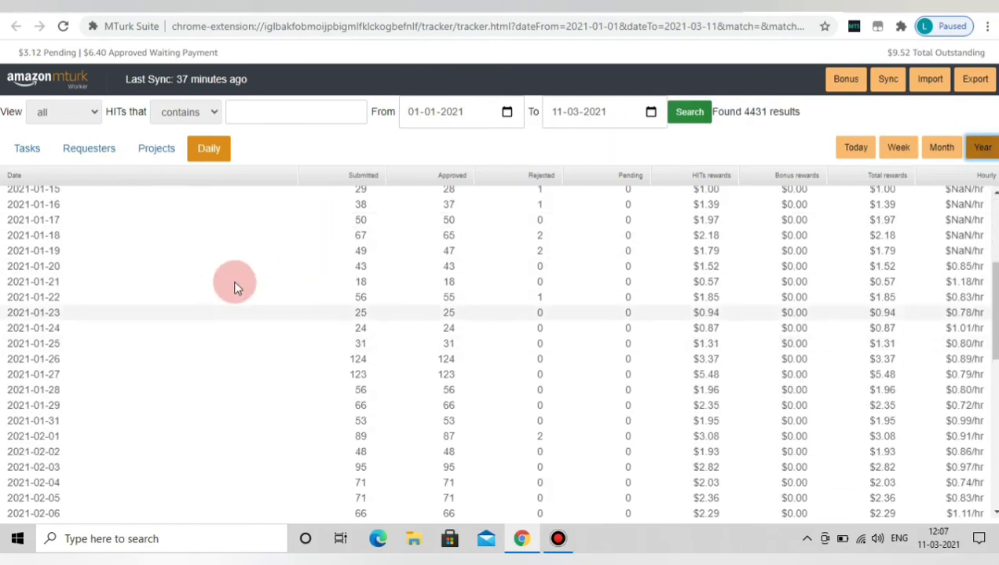
pyautogui.scroll(3, 252, 279)
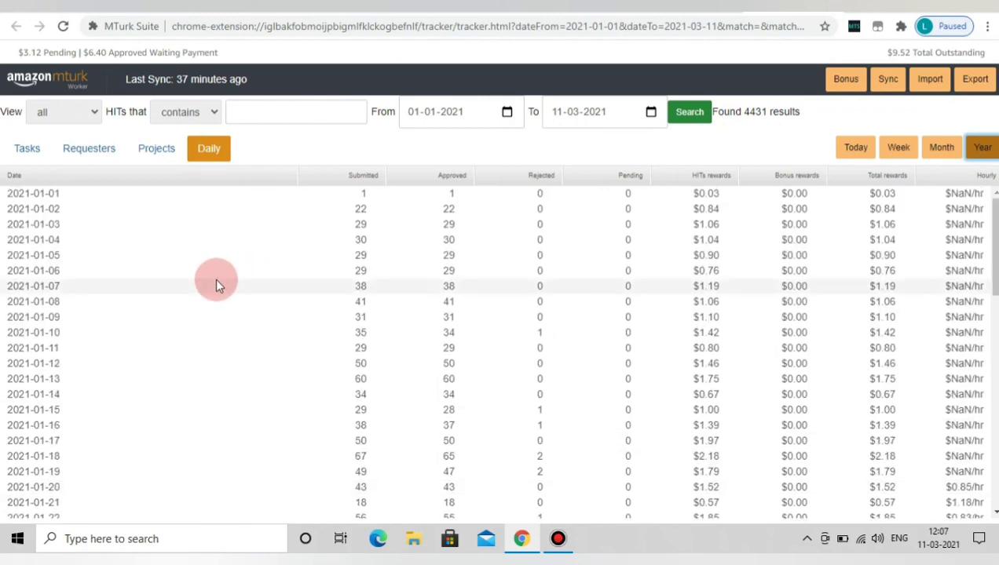
pyautogui.scroll(-3, 173, 254)
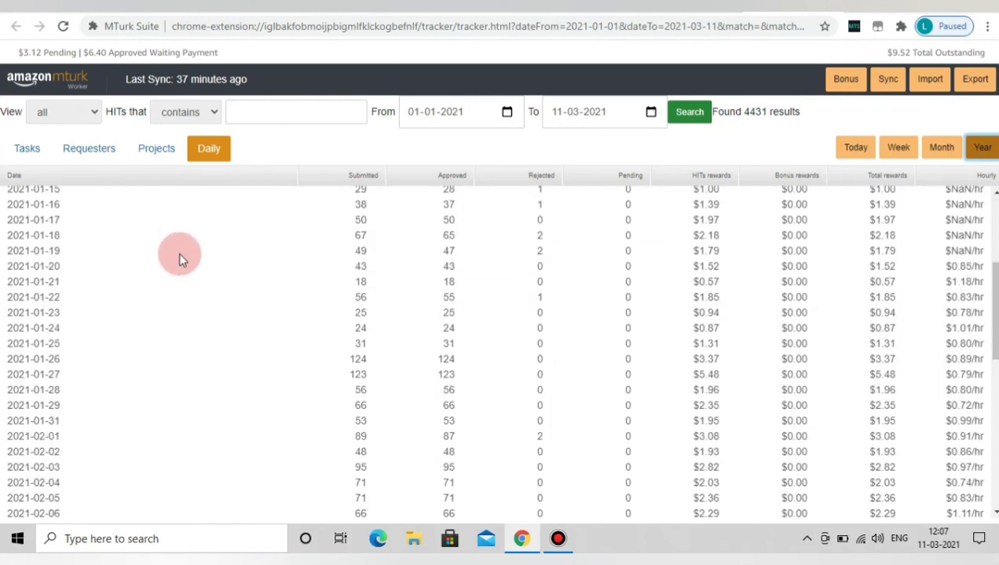
pyautogui.scroll(3, 179, 256)
pyautogui.scroll(-8, 416, 357)
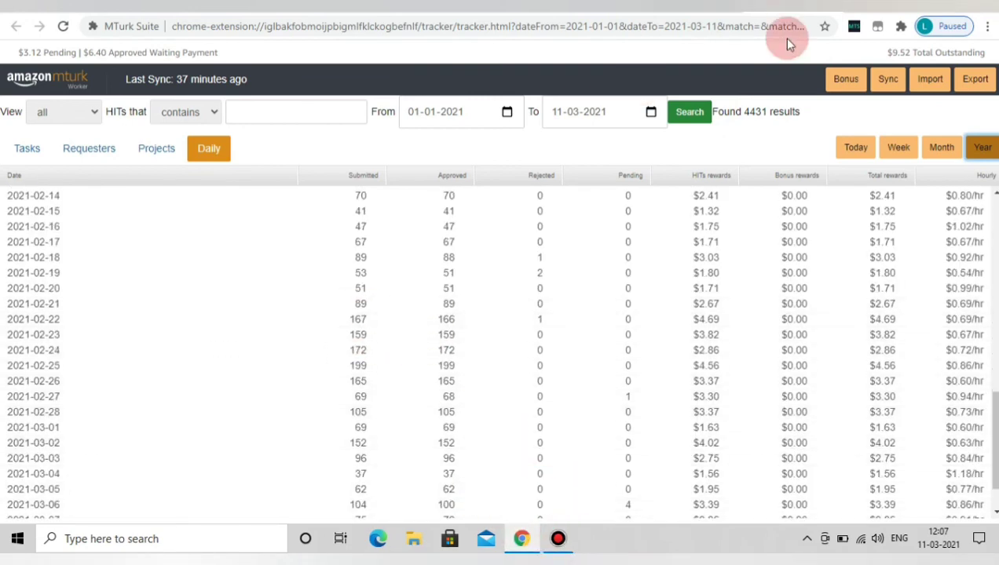
# Bring up the MTurk Suite extension's list of commands
pyautogui.rightClick(853, 31)
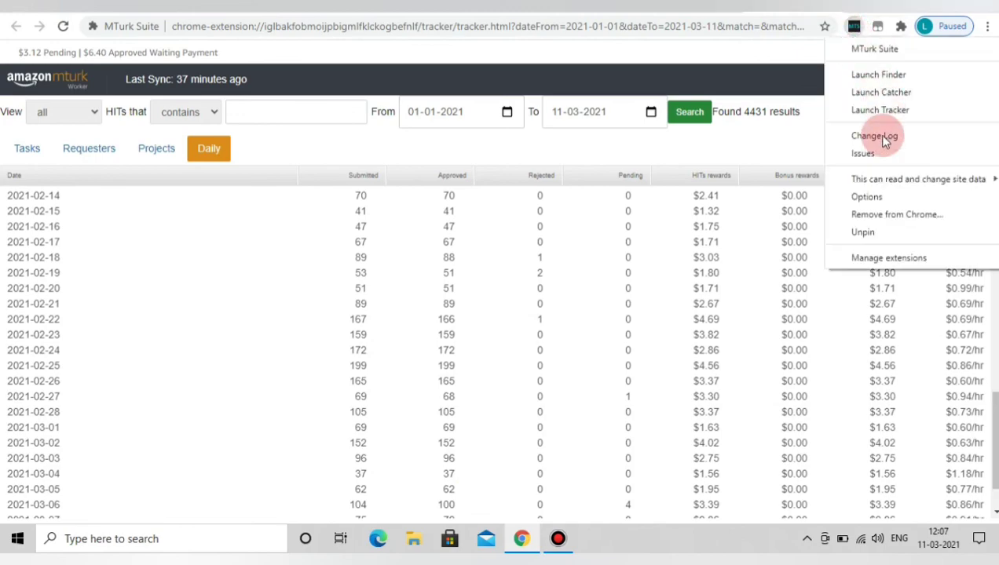